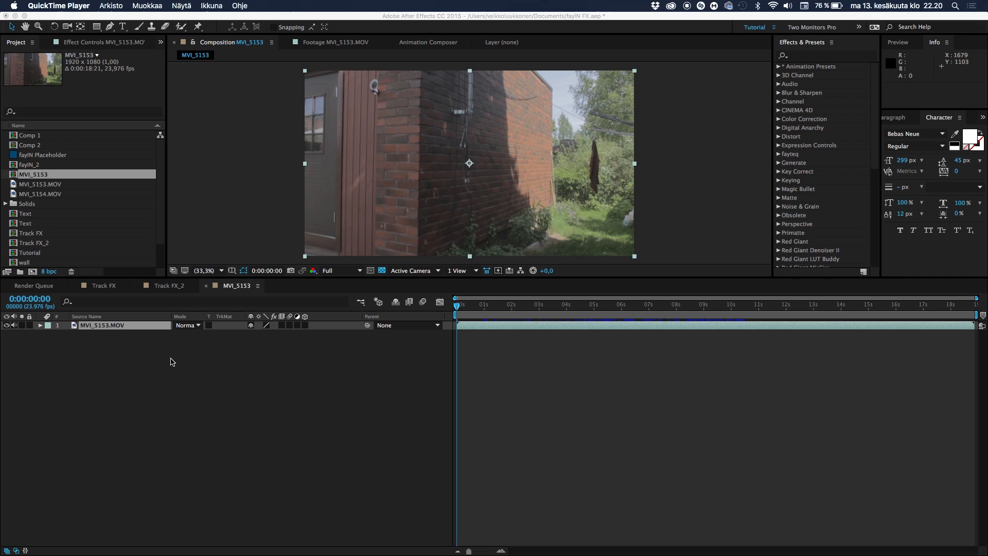
Step: Scrub to about 3 seconds and preview the brick-wall footage with the sound muted
click(196, 384)
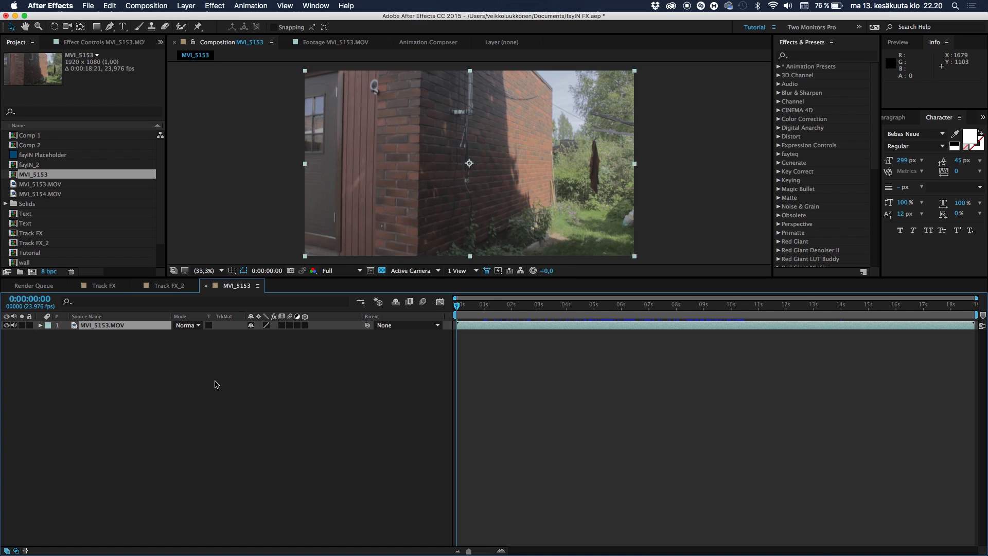
drag(485, 308, 558, 315)
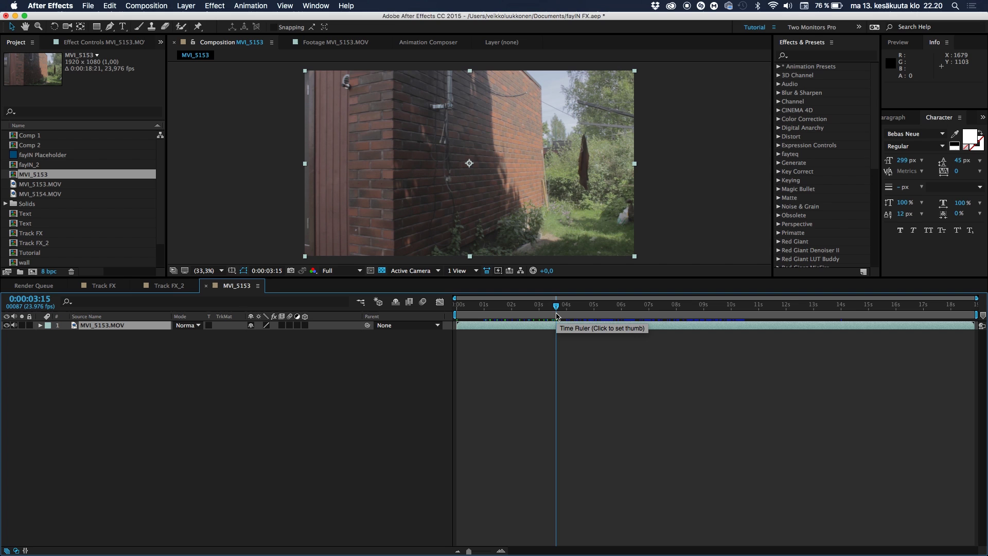
key(space)
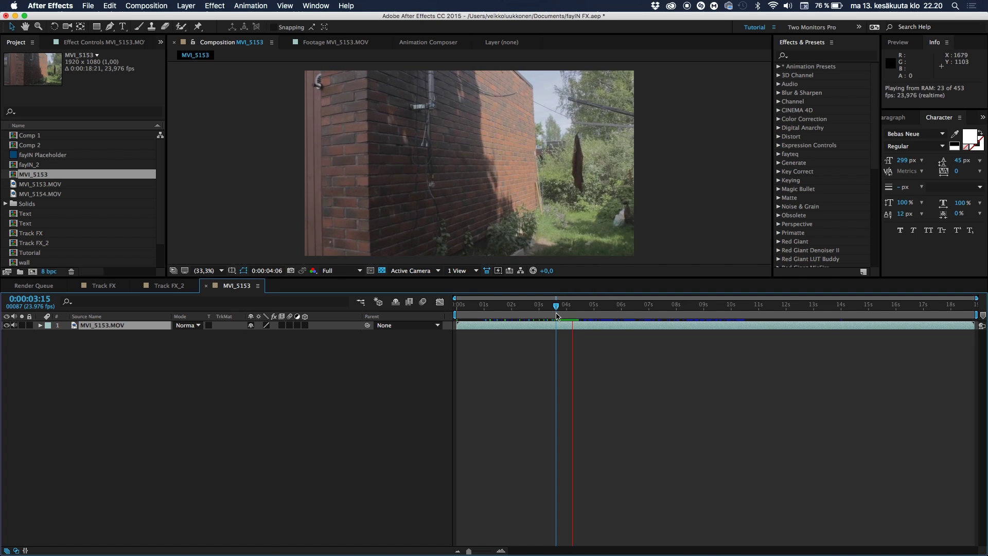
key(space)
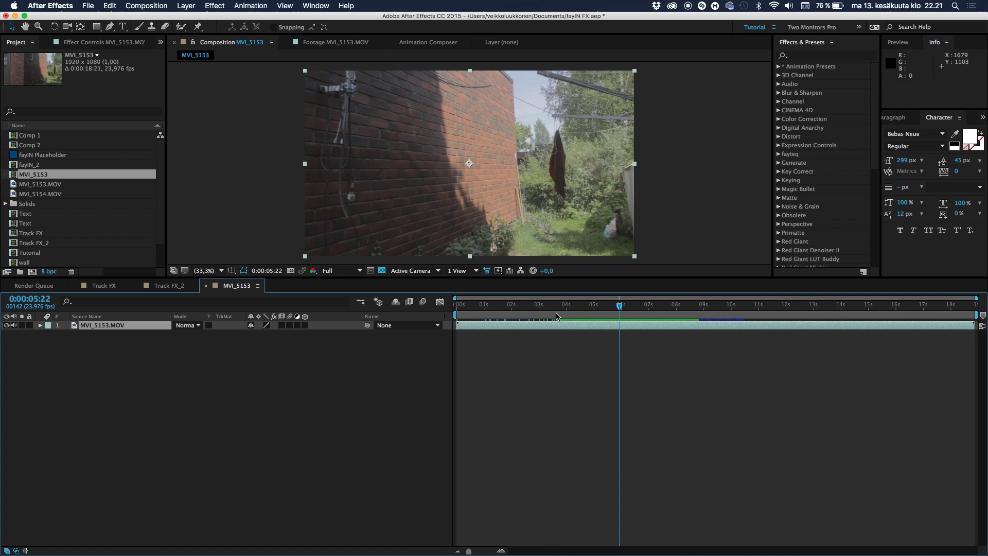
key(XF86AudioMute)
Step: Scrub through the shot, park at 0:00:04:10 and expand the fayteq effects group
click(690, 316)
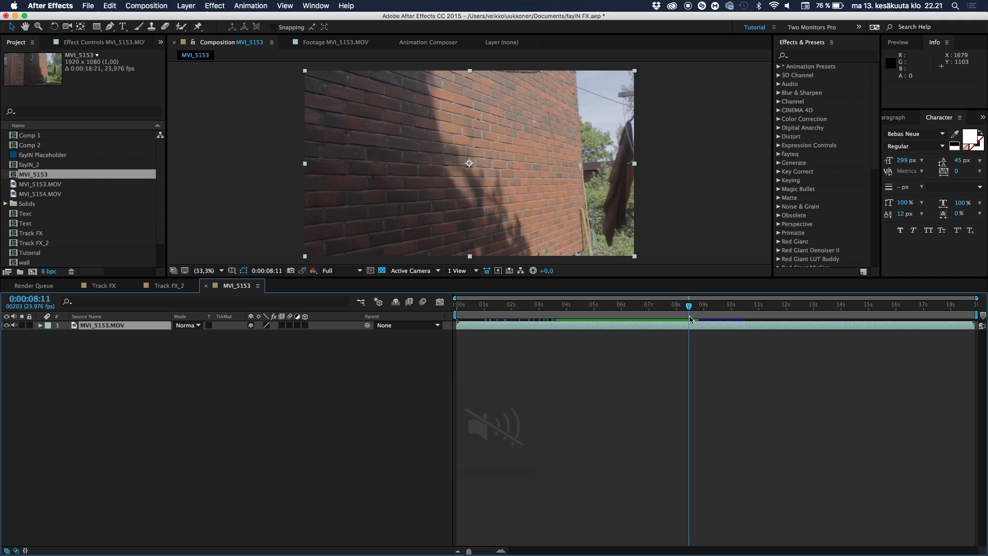
drag(690, 316, 628, 320)
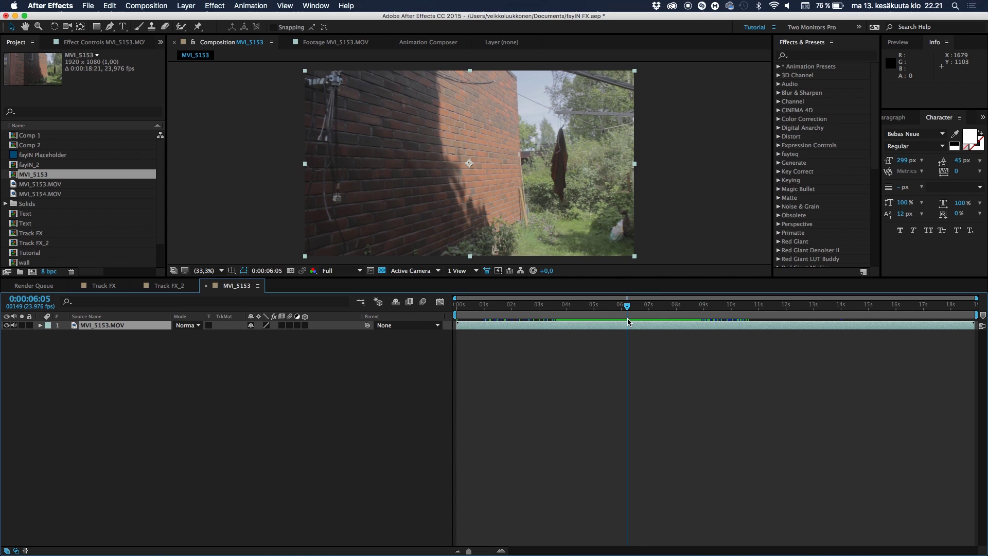
mouse_move(628, 321)
mouse_down()
mouse_move(681, 316)
mouse_move(614, 319)
mouse_move(684, 316)
mouse_move(615, 326)
mouse_up()
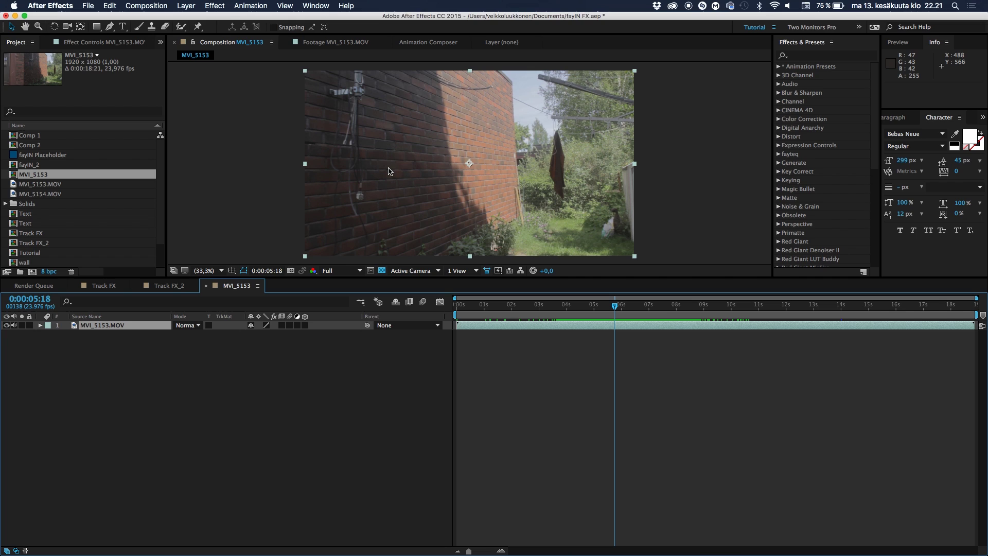
click(579, 311)
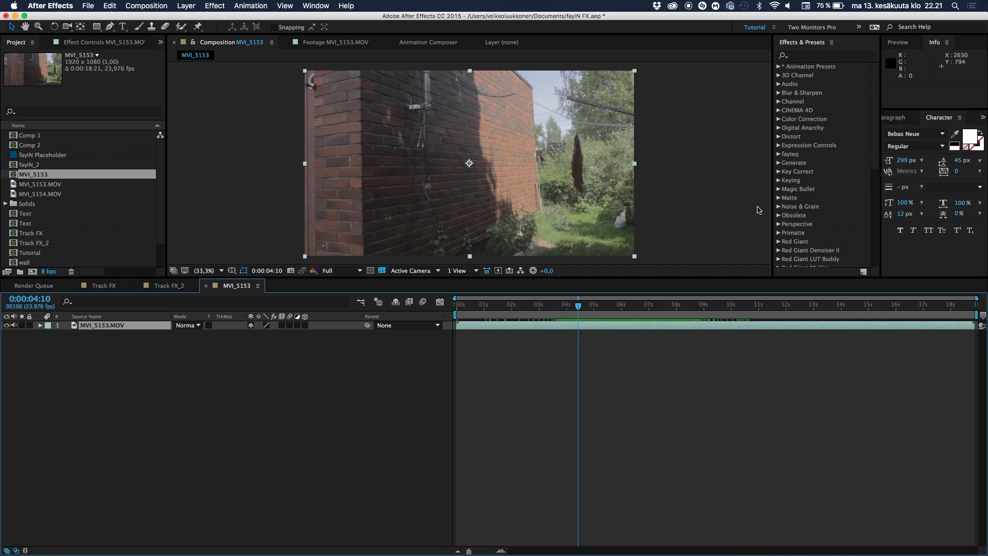
click(779, 155)
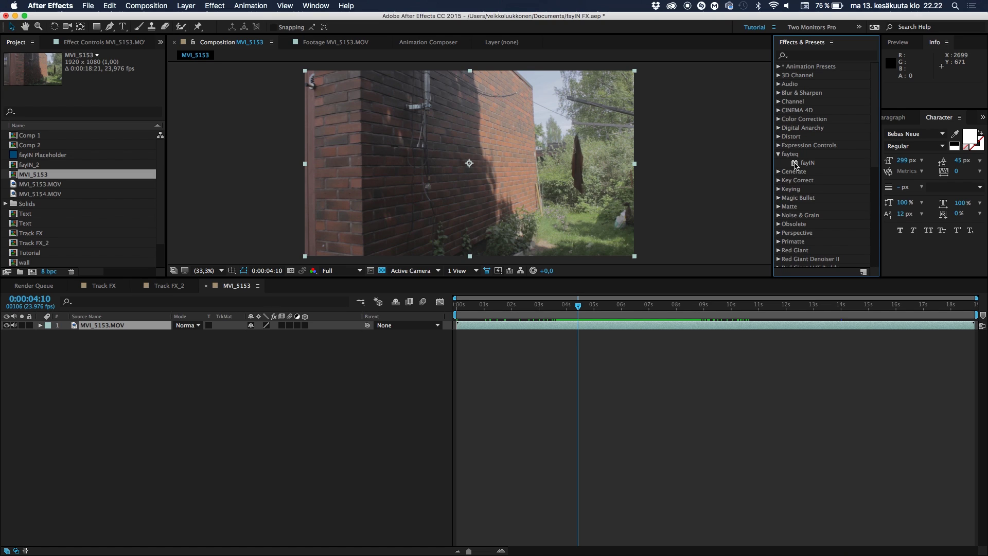
Step: Apply fayIN to the MVI_5153.MOV layer and accept the background-effect notice
click(796, 163)
drag(810, 166, 588, 332)
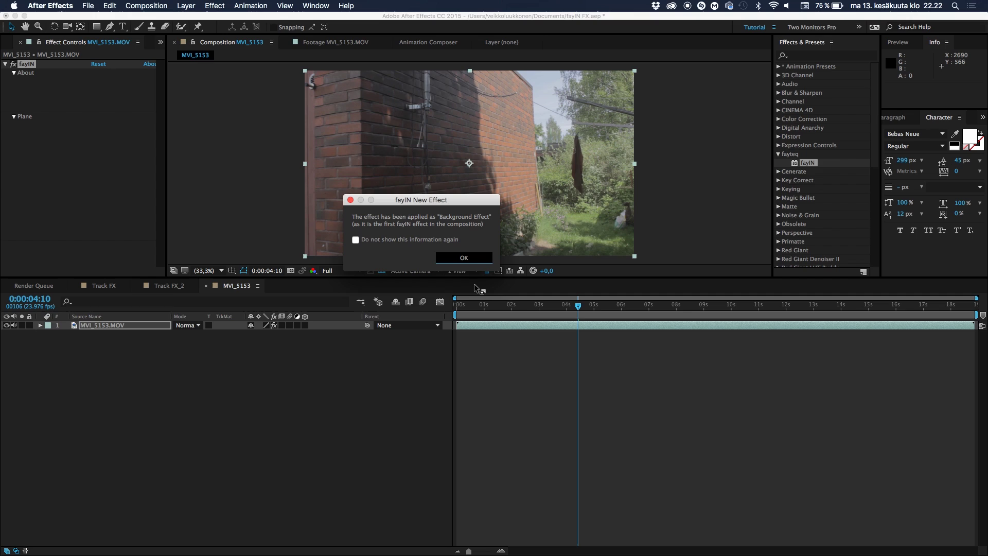
drag(463, 205, 502, 191)
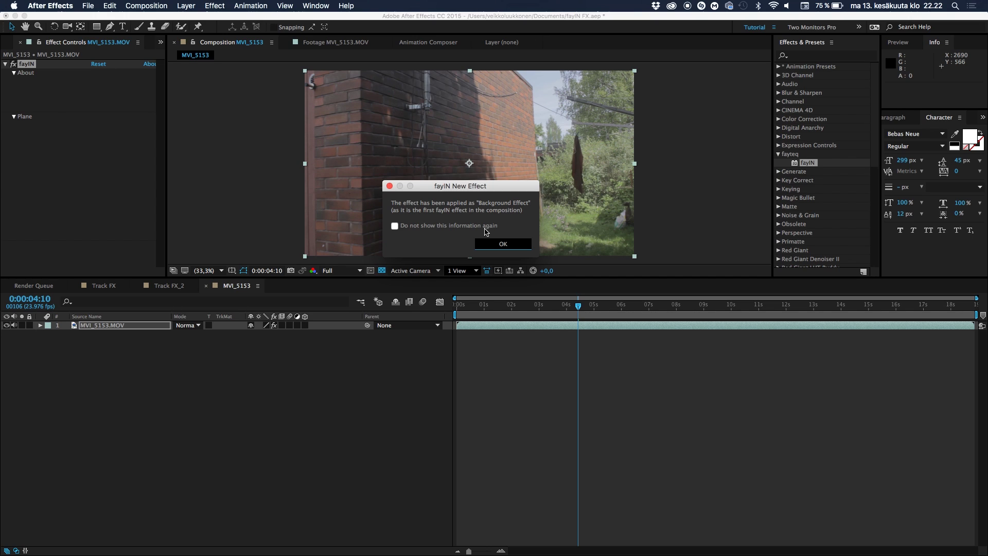
click(512, 246)
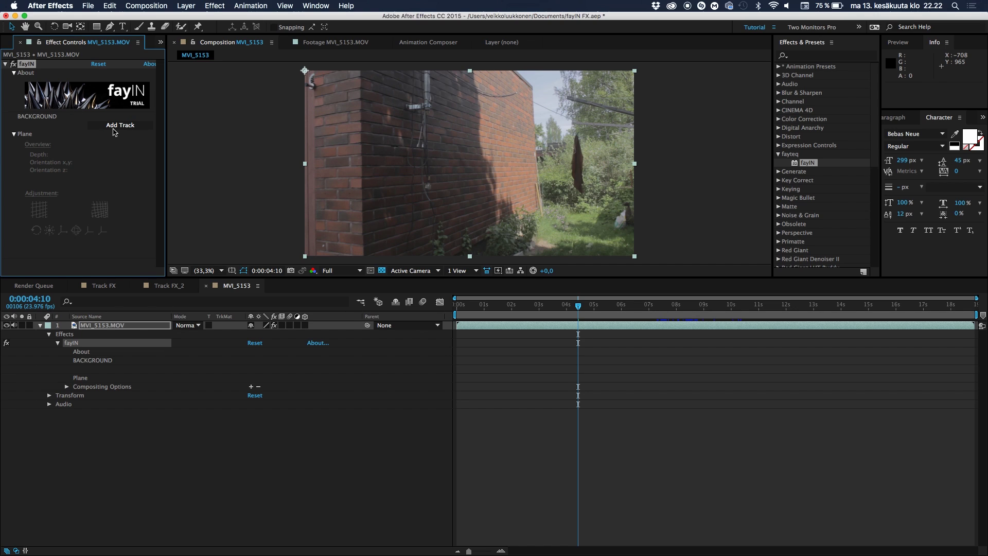
Step: Add Track 1 in fayIN and choose the Mask Region Tracker method in Track Properties
click(109, 128)
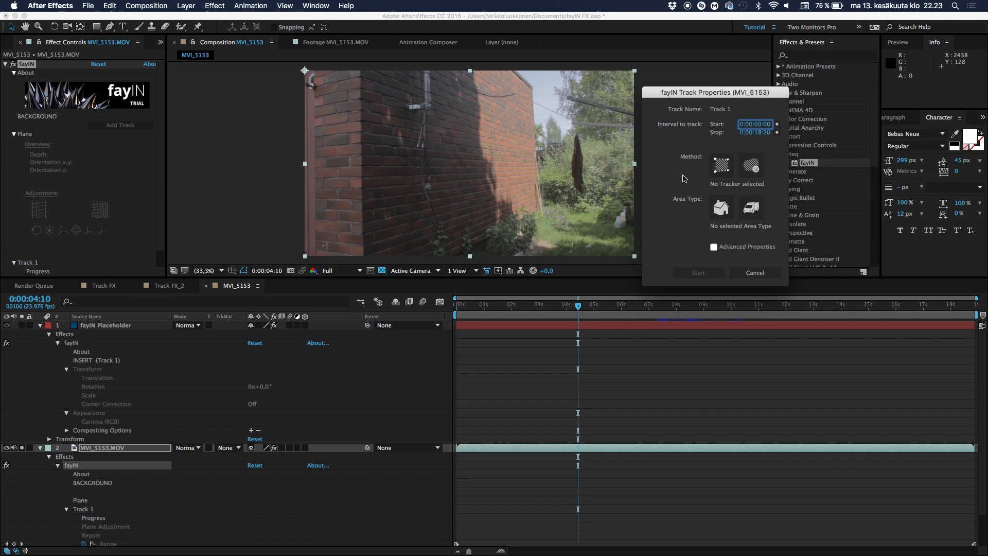
click(788, 122)
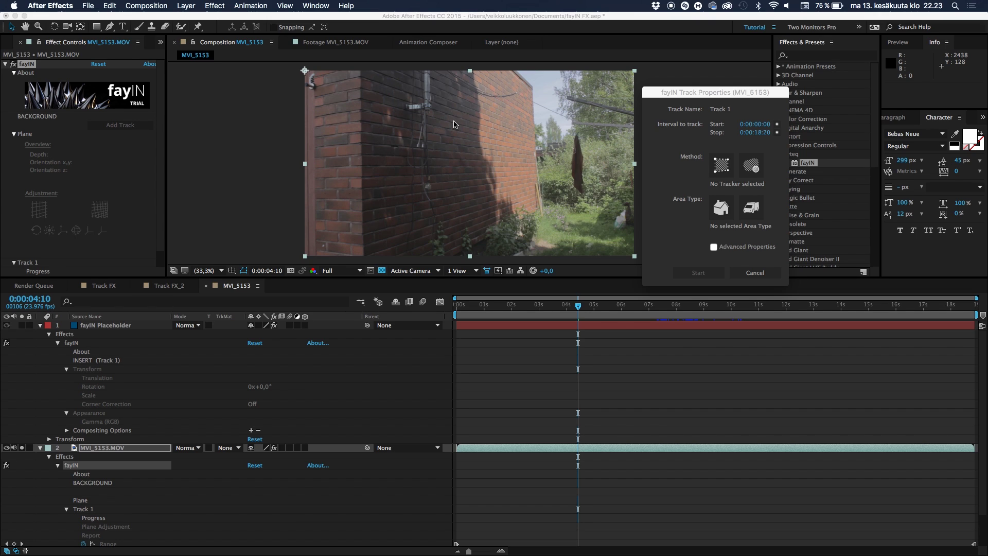
click(752, 165)
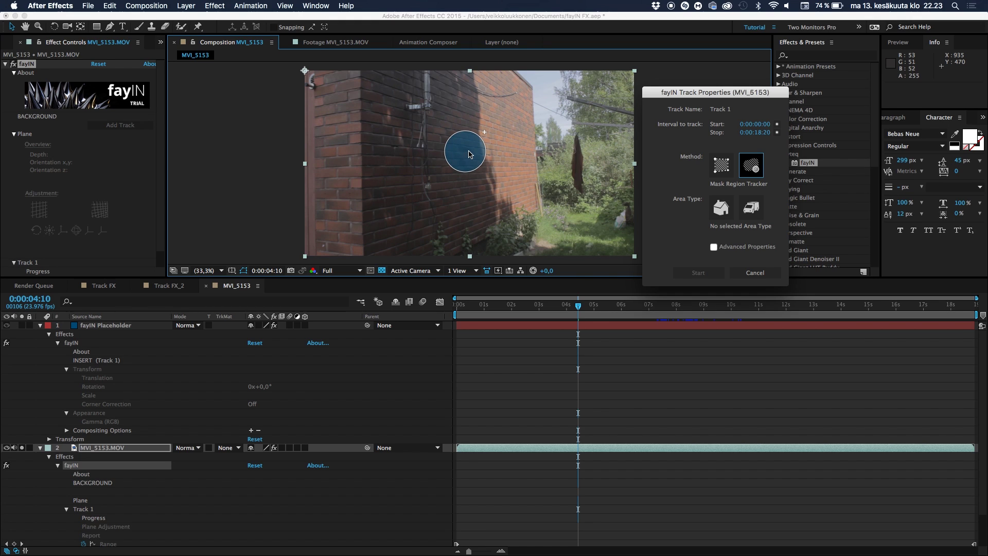
Step: Switch Track 1 to Rectangle Region Tracker and outline a four-cornered region on the brick wall
click(716, 170)
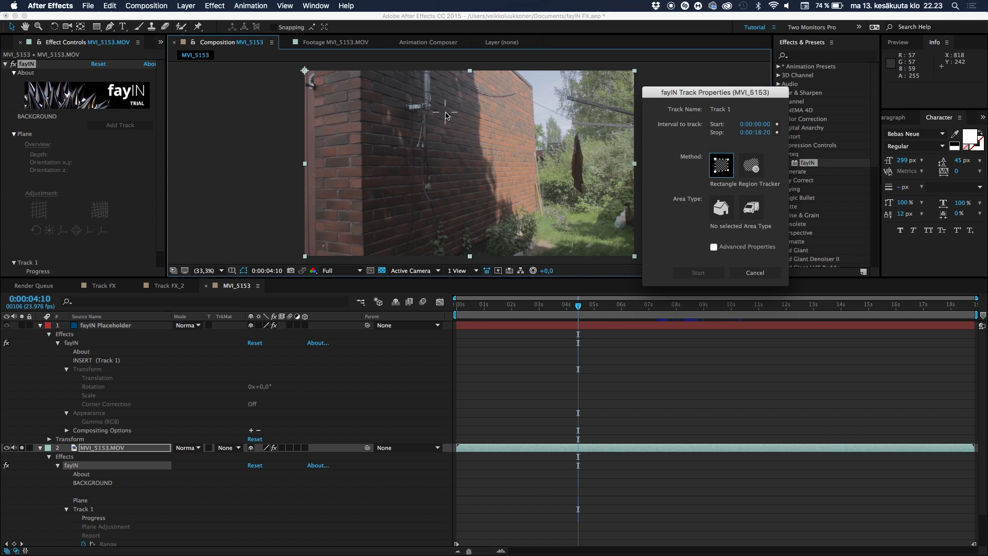
drag(446, 114, 447, 197)
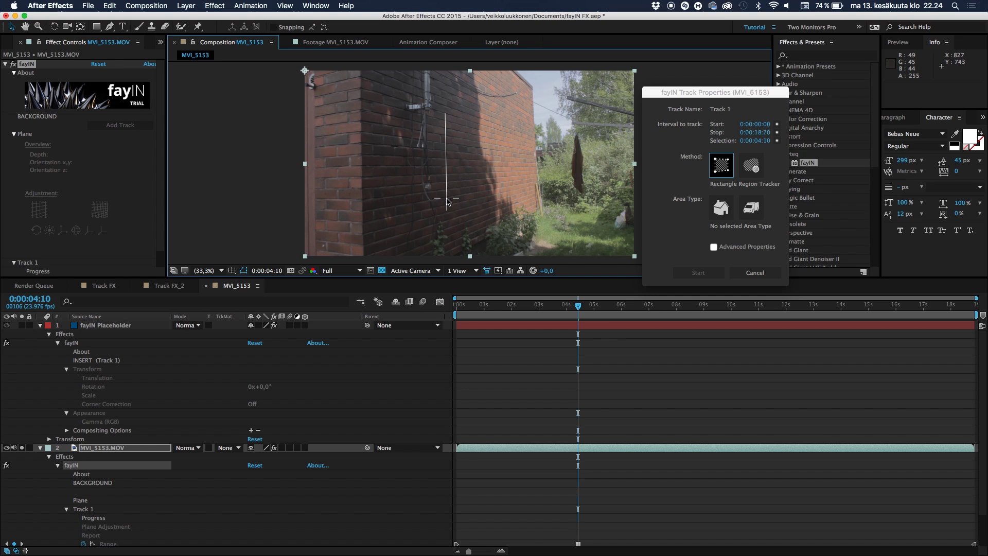
click(446, 197)
click(518, 184)
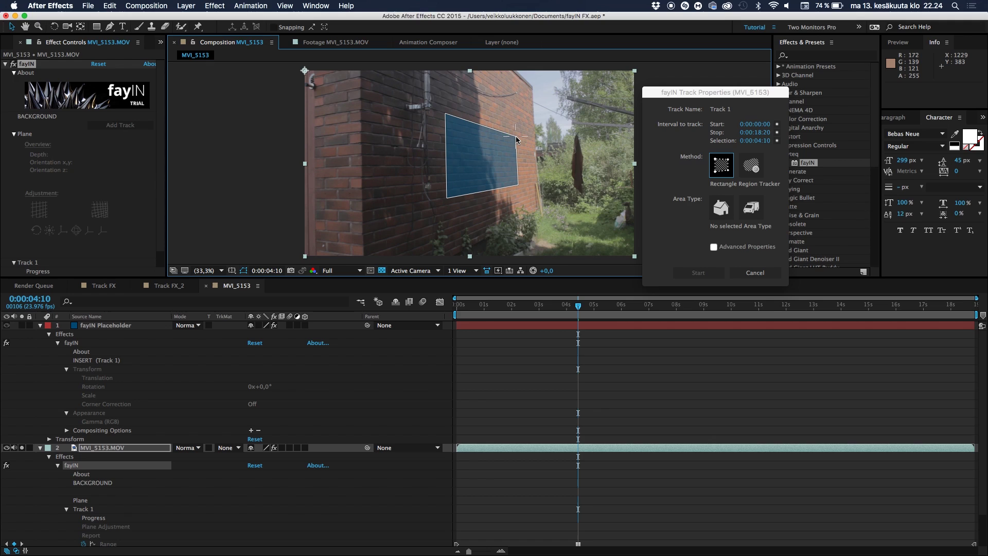
click(518, 136)
drag(518, 137, 517, 139)
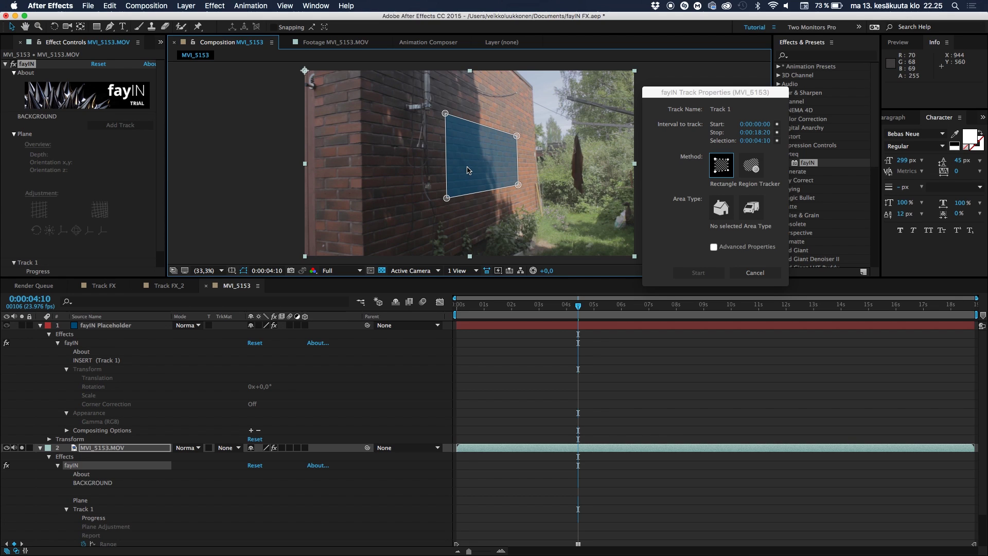
Step: Set the area type to Static Area, toggle Advanced Properties, and start tracking Track 1
click(721, 208)
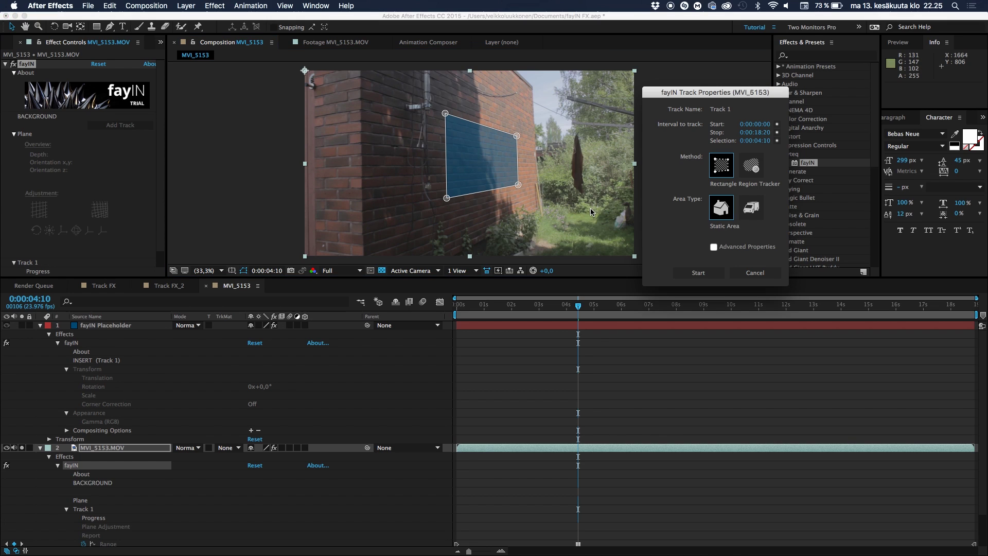
click(714, 248)
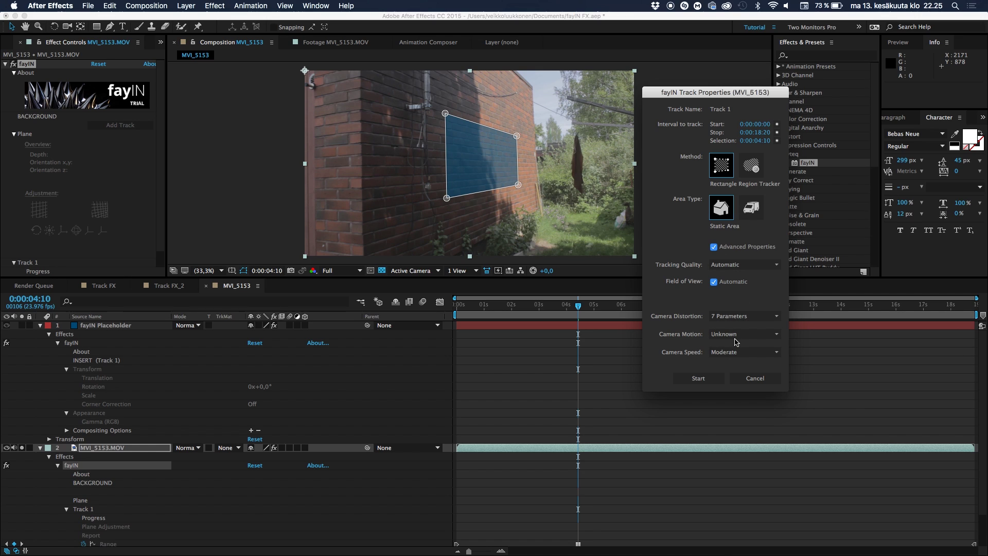
click(715, 249)
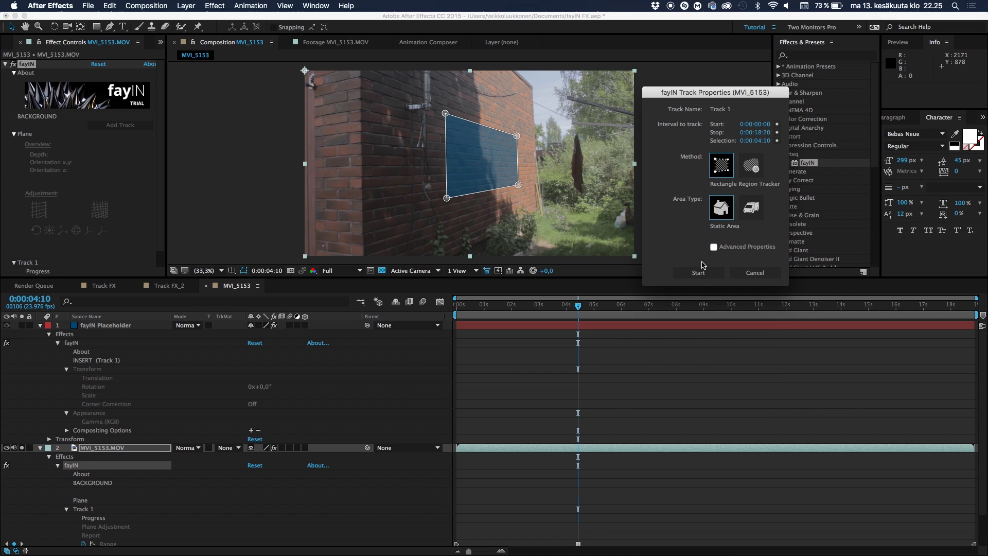
click(696, 276)
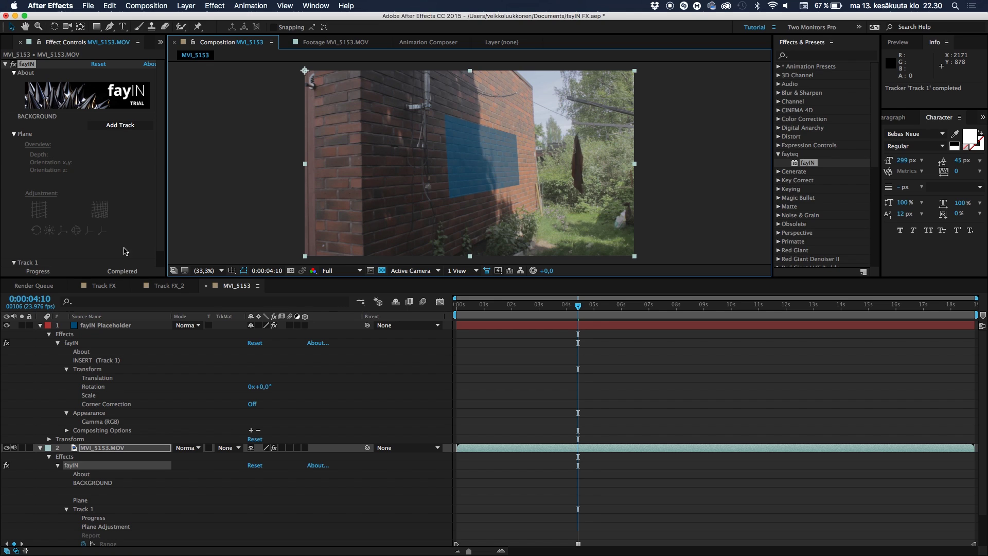
Step: Check the placeholder stays on the wall, collapse the layer properties and show project items
drag(581, 308, 582, 307)
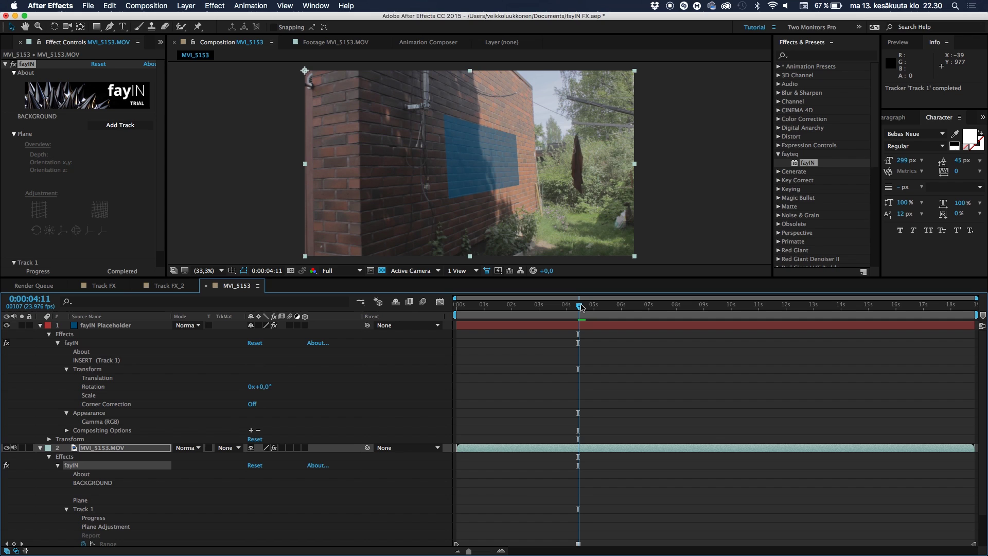
drag(582, 307, 617, 337)
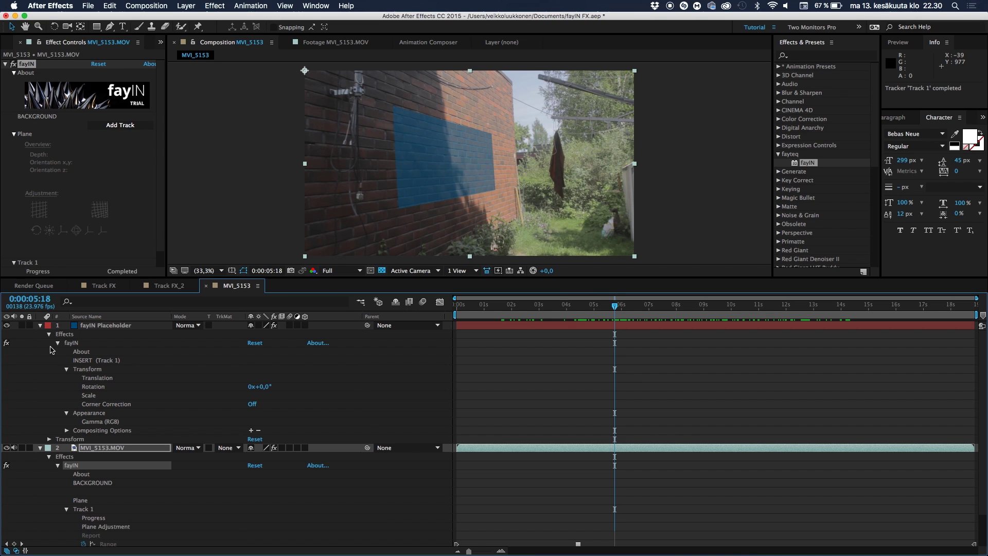
click(41, 328)
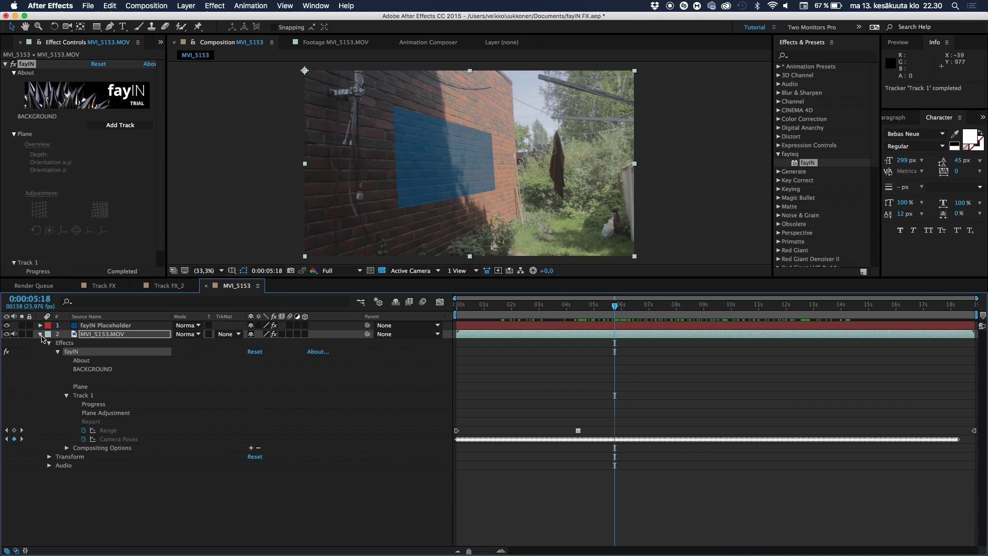
click(40, 335)
click(95, 411)
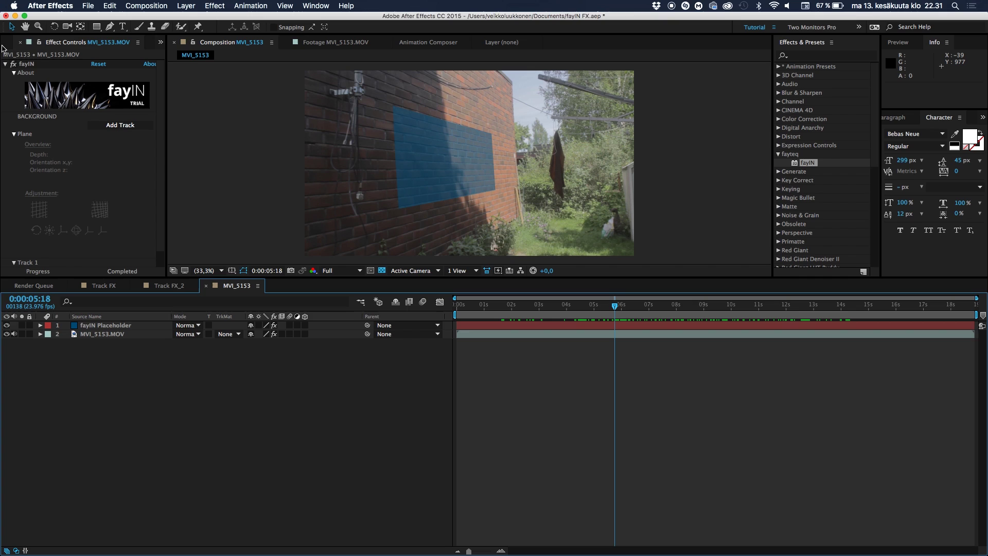
key(super+0)
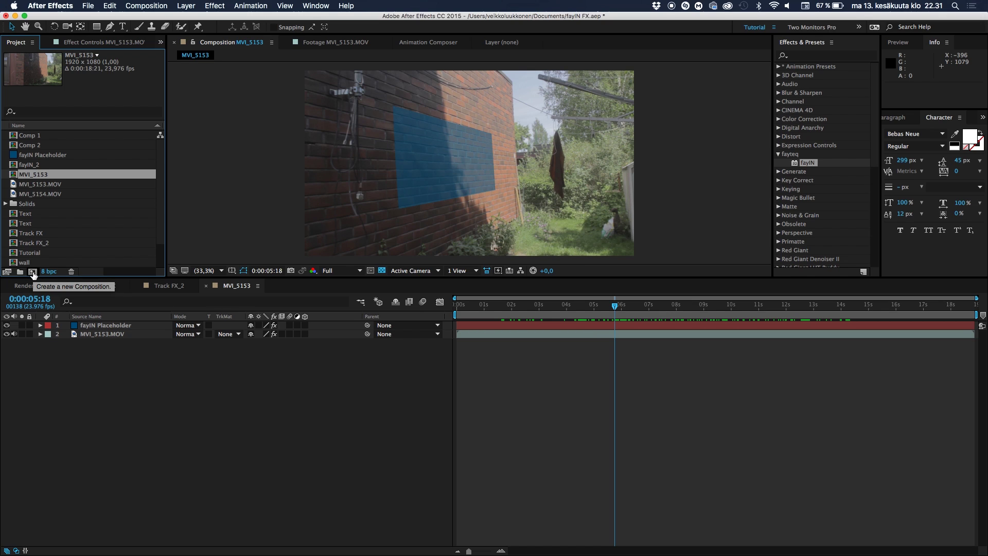
Step: Create a new composition named Ex Text with a black background instead of transparency
click(33, 273)
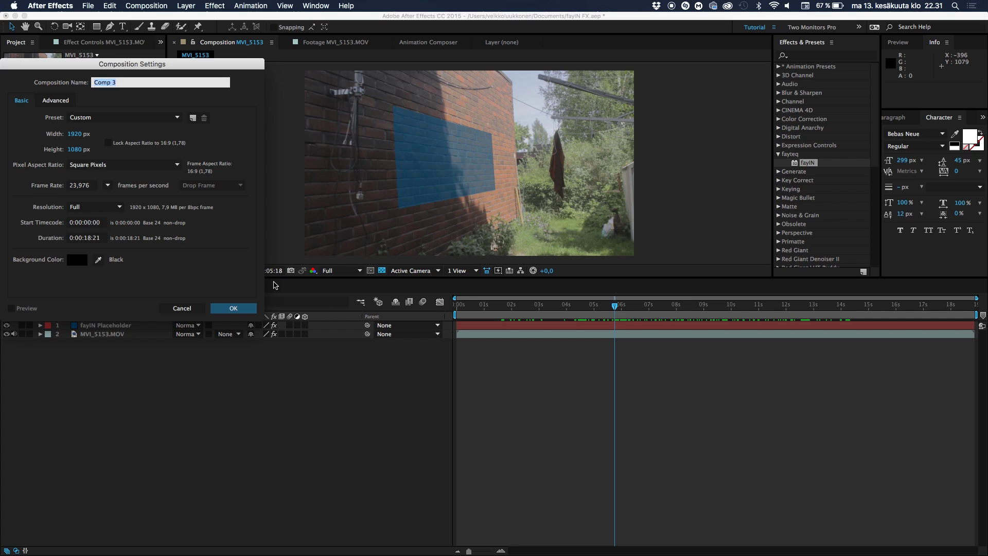
text(Ex Text)
key(Return)
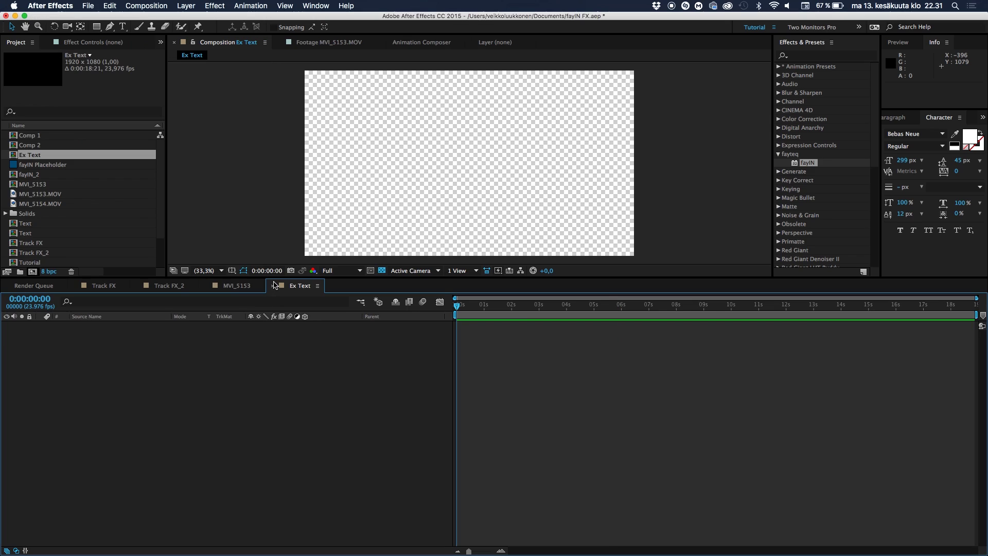
click(382, 271)
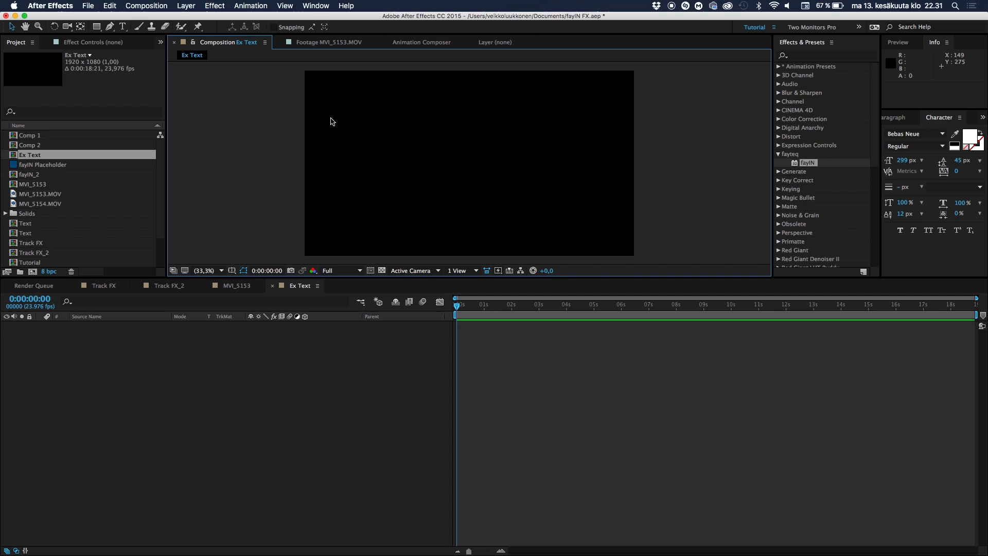
Step: Add a text layer reading TUTORIAL! to the Ex Text frame
click(122, 26)
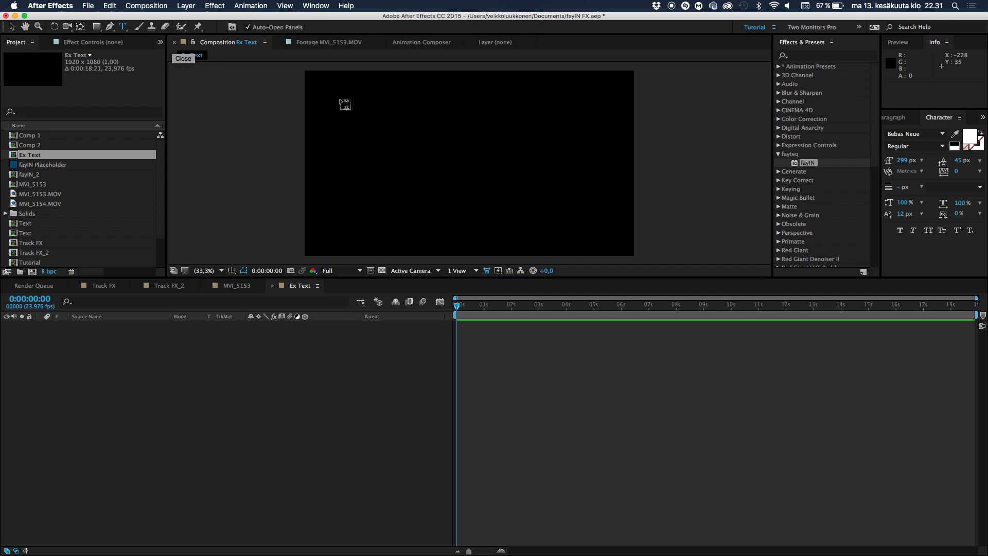
click(382, 158)
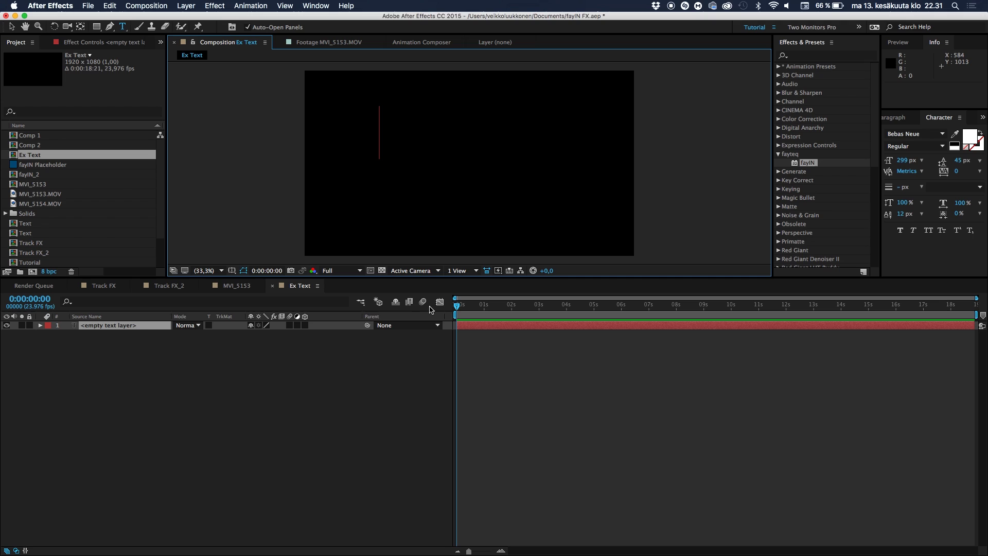
text(TUTORIAL)
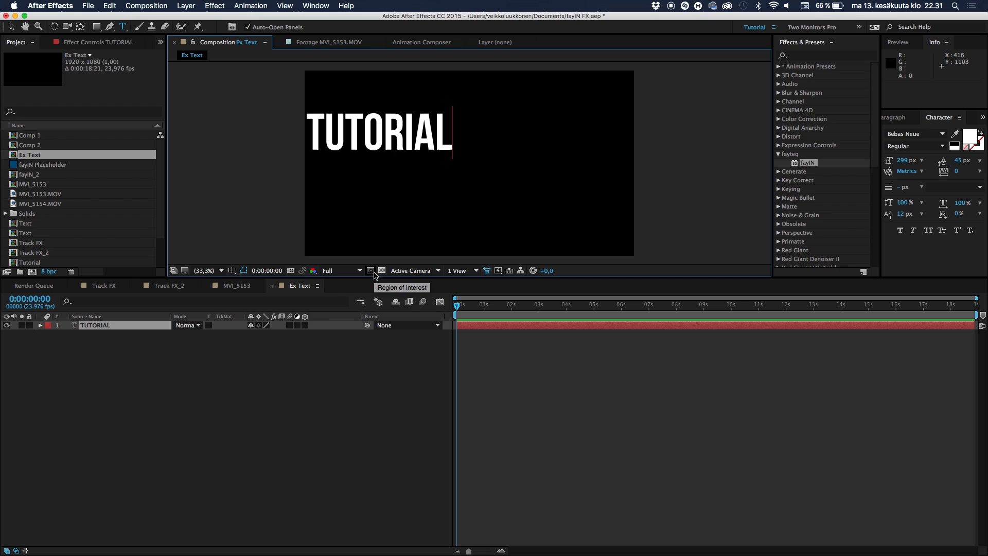
text(!)
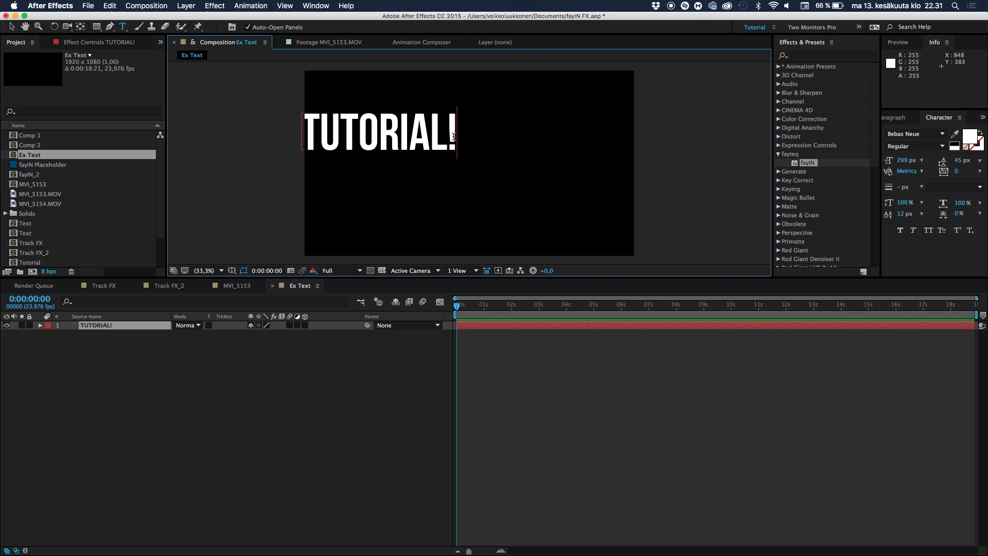
click(359, 431)
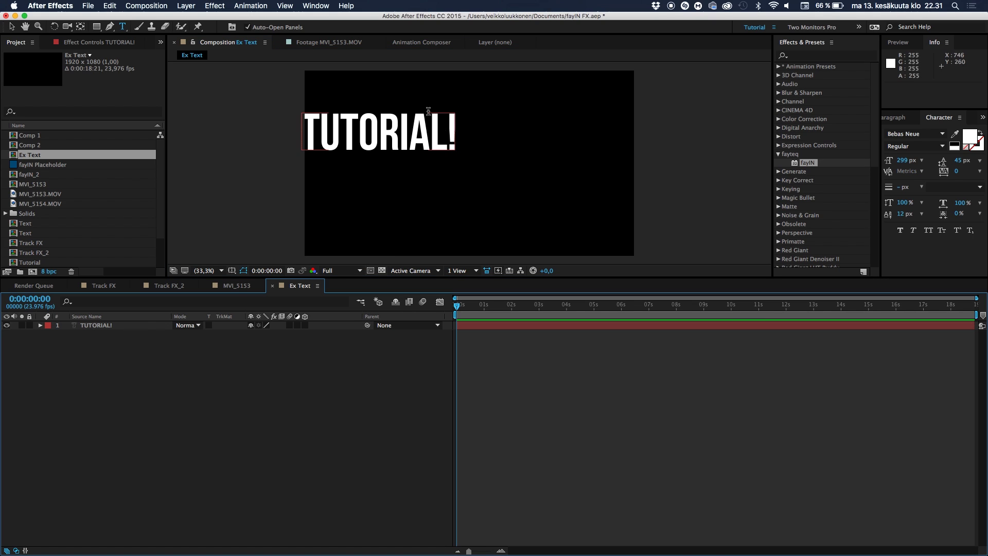
click(143, 327)
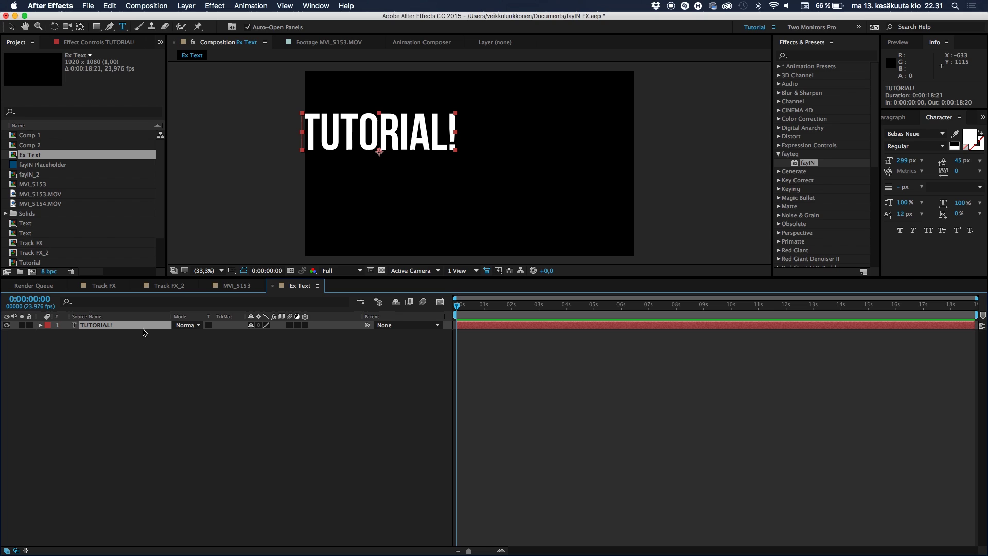
Step: Centre the TUTORIAL! text horizontally and vertically using the Align panel
key(v)
click(421, 135)
drag(421, 135, 556, 135)
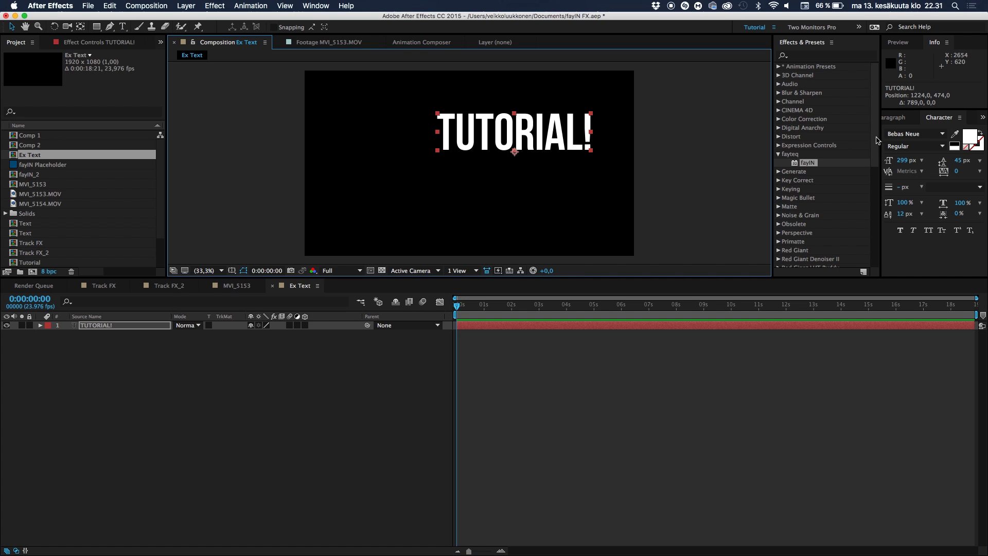
click(890, 122)
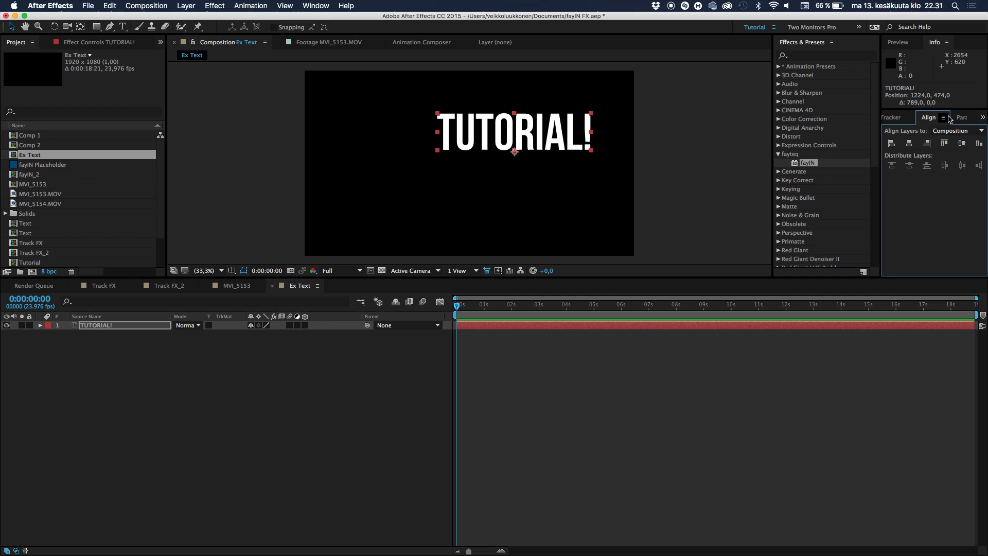
click(910, 144)
click(962, 144)
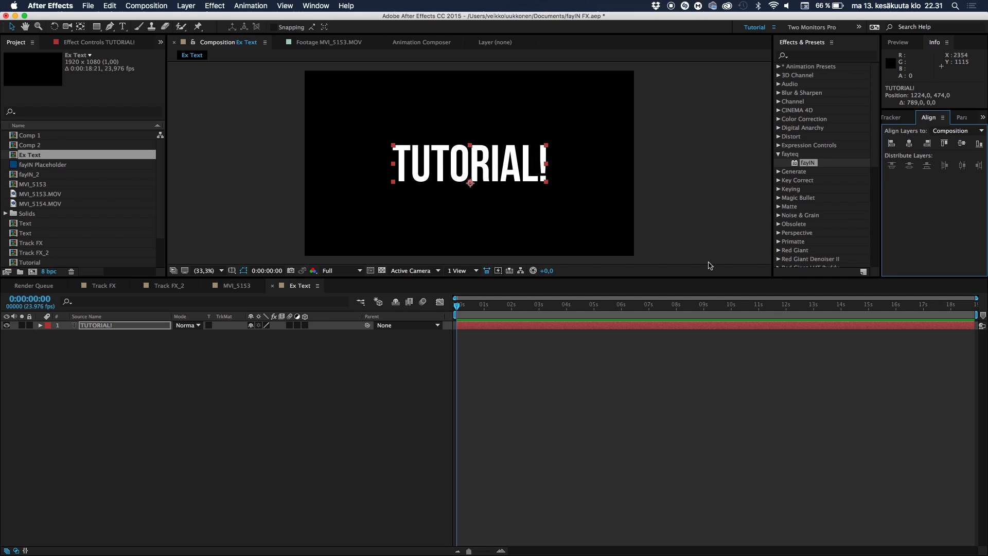
click(361, 408)
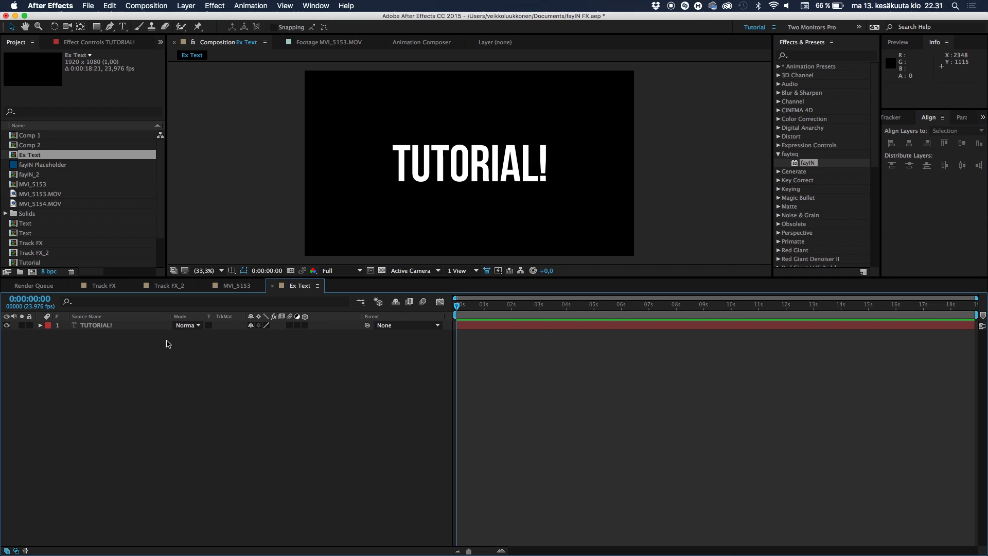
Step: Scale the TUTORIAL! layer to 210% and re-centre it vertically
click(104, 325)
key(s)
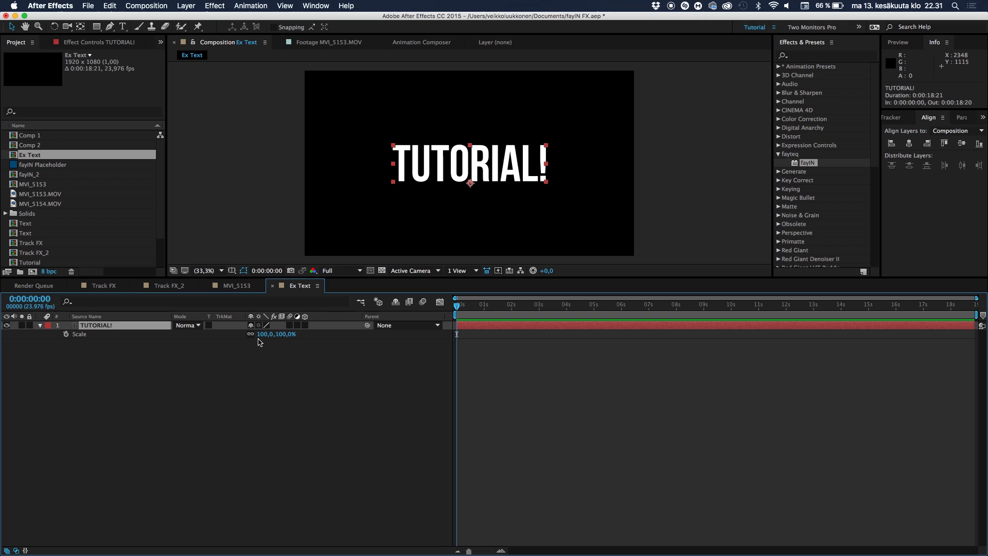
drag(265, 334, 320, 334)
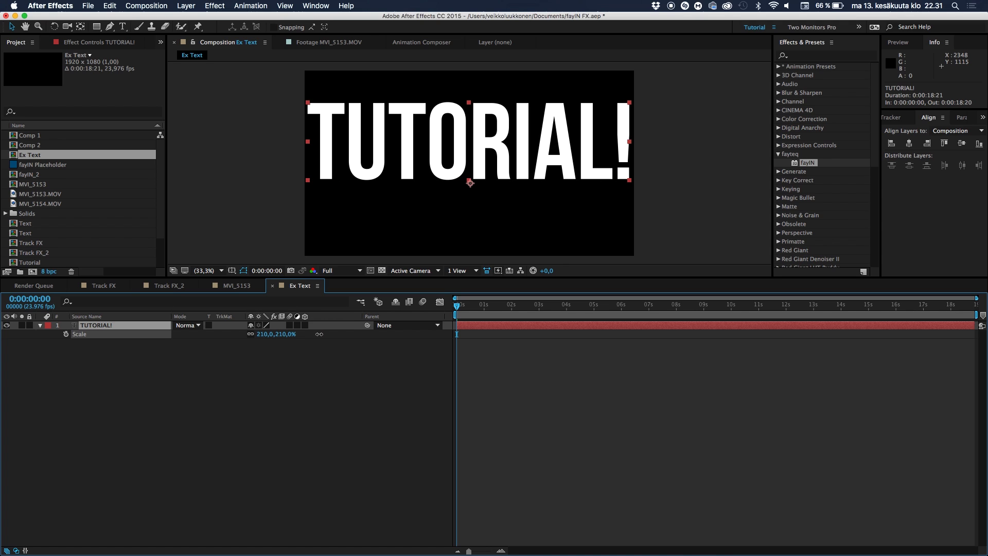
click(960, 144)
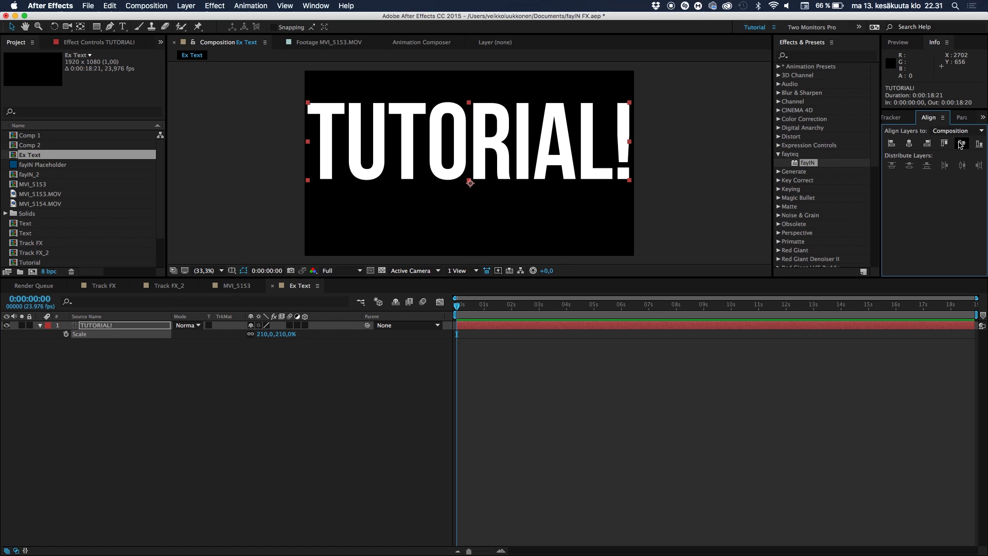
click(351, 466)
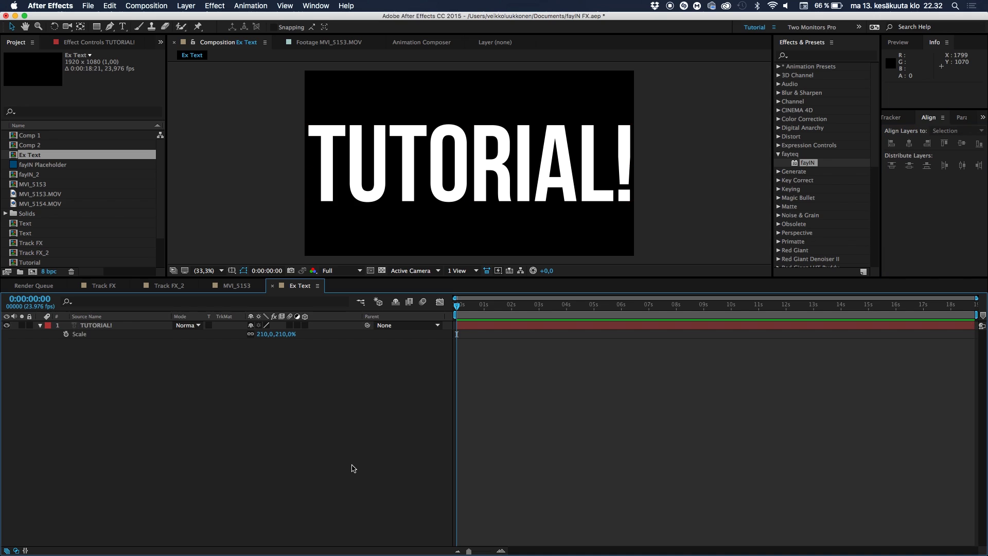
Step: Return to the MVI_5153 composition, select Ex Text in the project, then the timeline layers
click(228, 287)
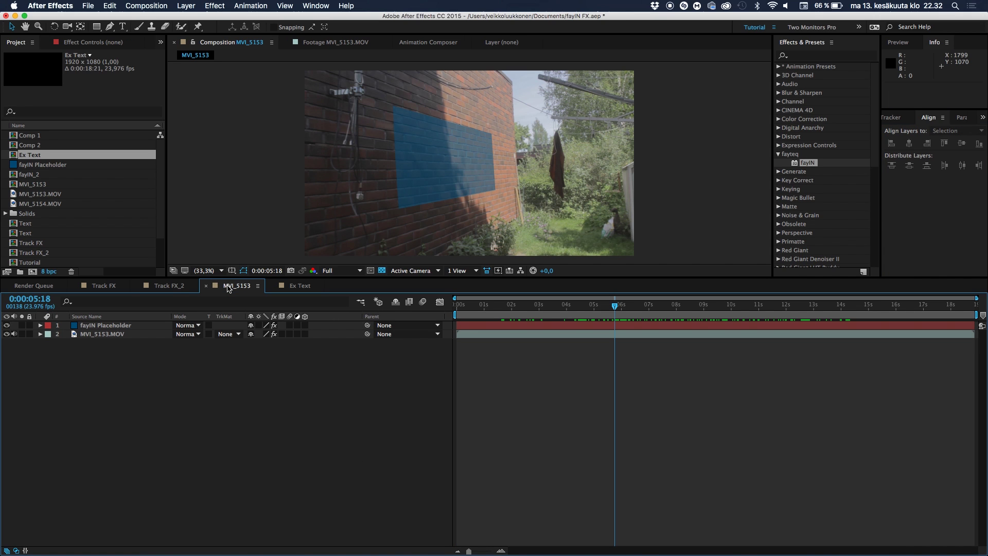
scroll(53, 234, down, 1)
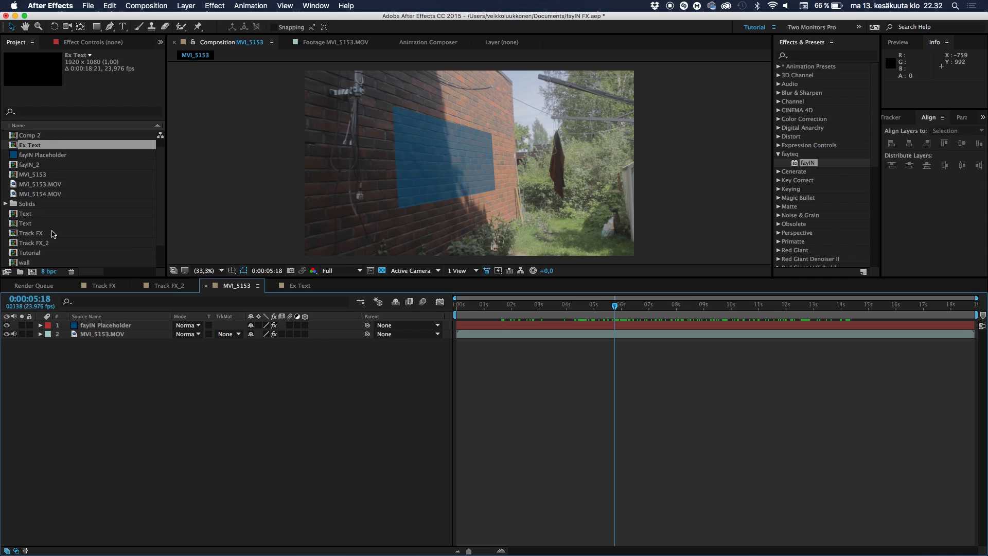
scroll(53, 234, down, 2)
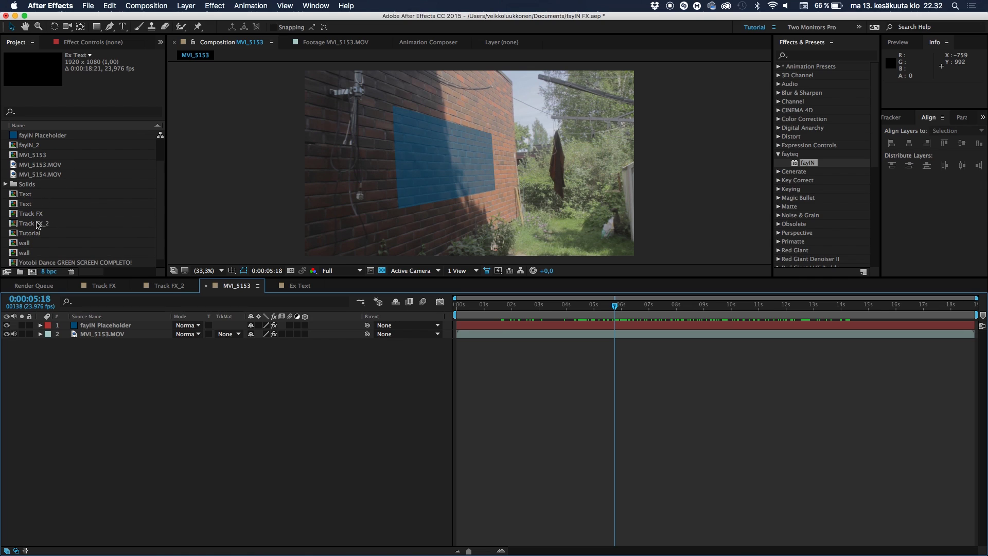
scroll(45, 196, up, 3)
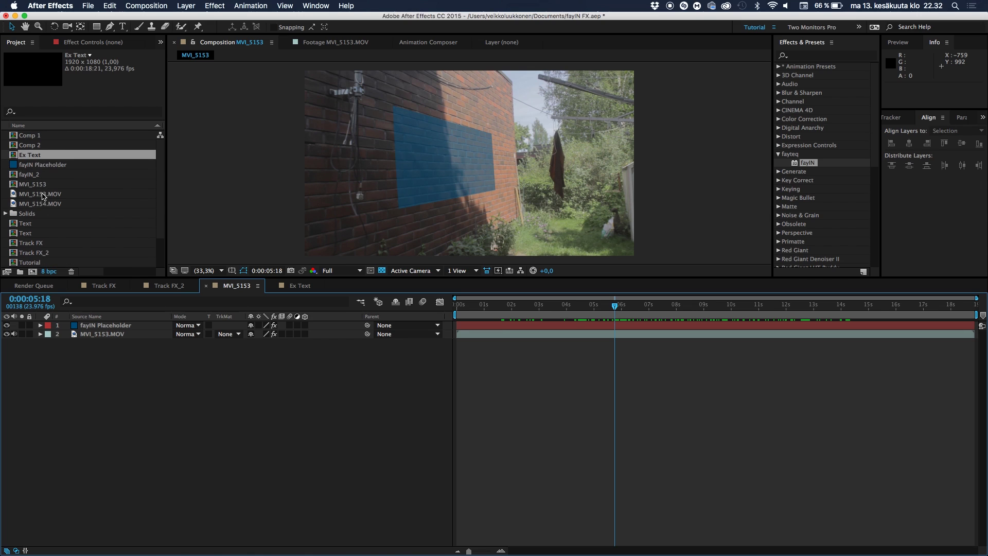
click(37, 157)
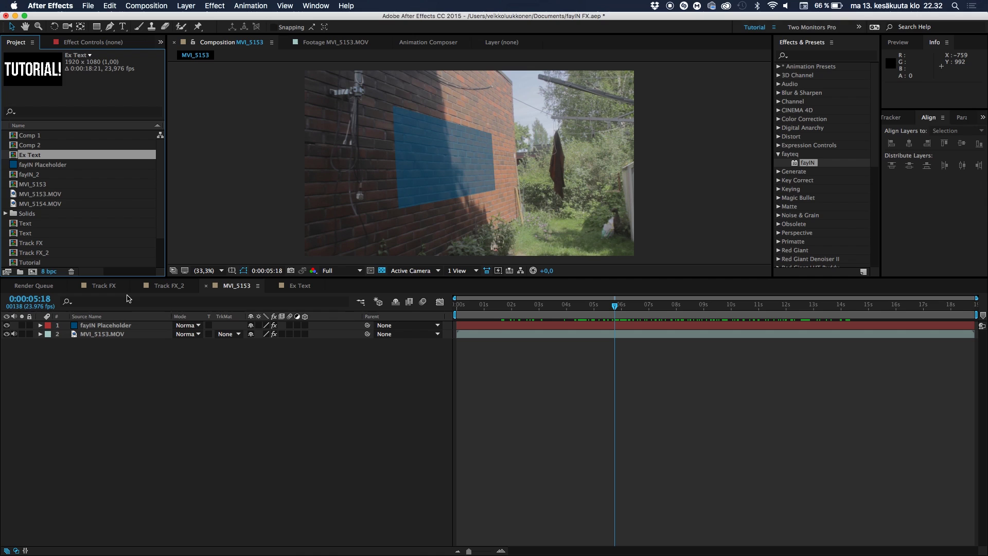
click(115, 334)
click(126, 326)
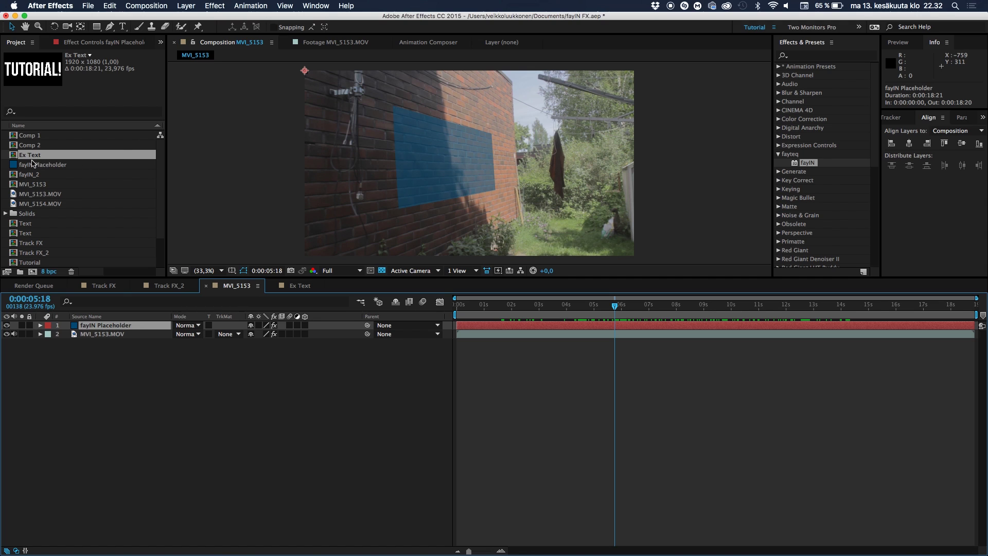
Step: Drag Ex Text onto the placeholder layer and answer No to keep the insert's ratio
drag(32, 159, 97, 328)
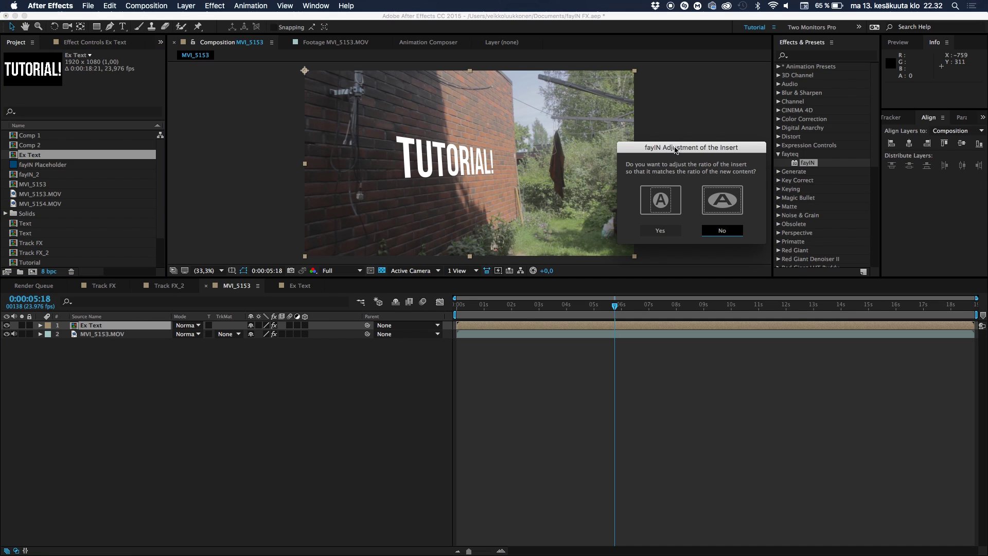
drag(676, 150, 567, 149)
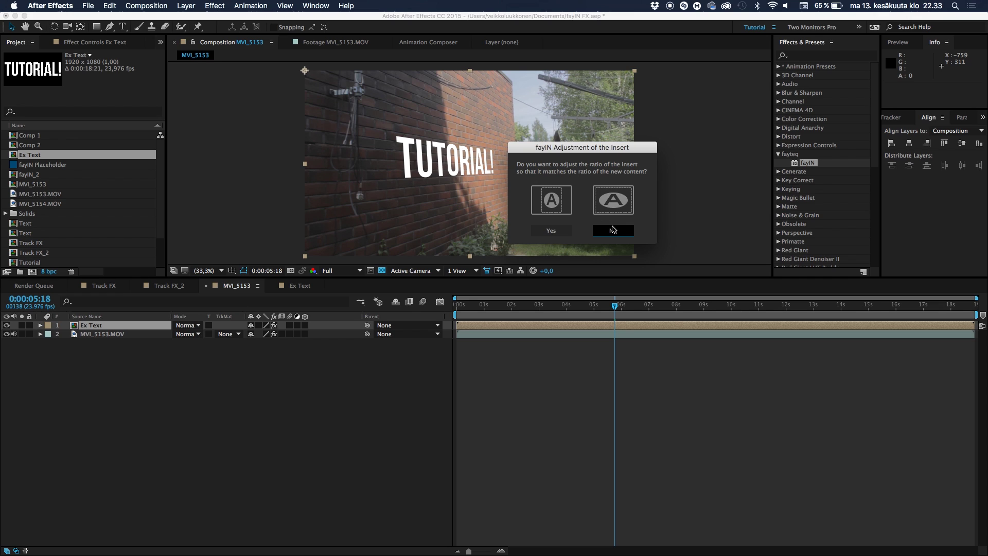
click(613, 233)
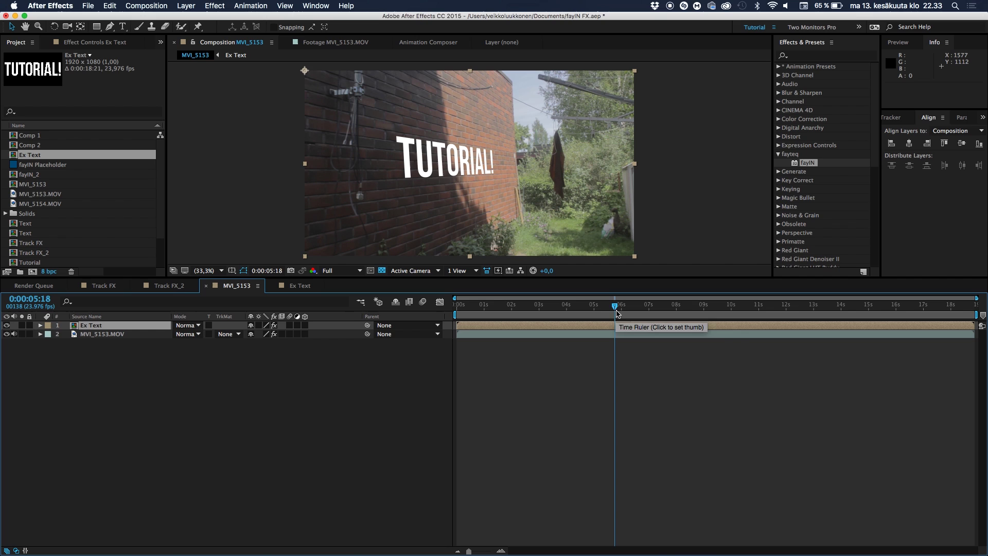
mouse_move(614, 307)
mouse_down()
mouse_move(578, 308)
mouse_move(599, 308)
mouse_up()
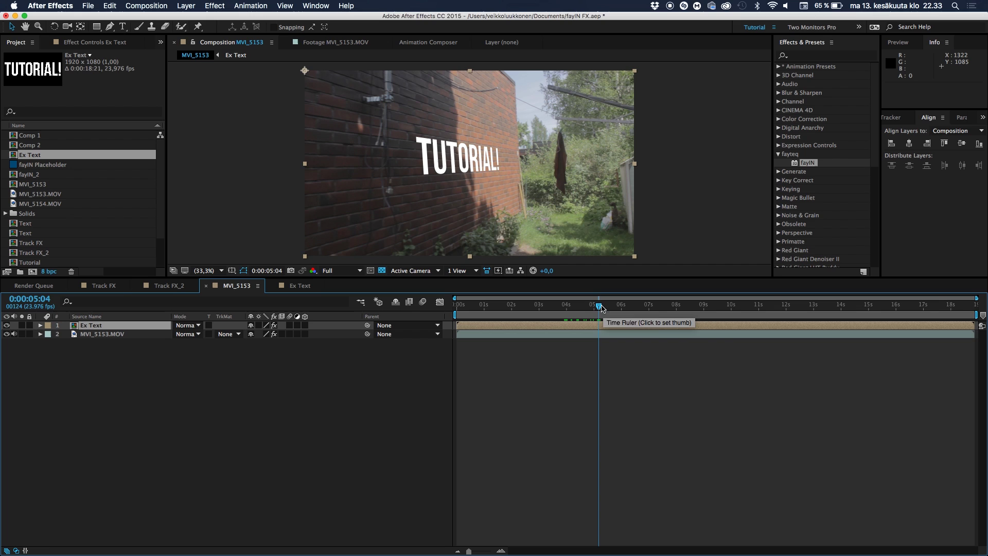
drag(598, 308, 625, 341)
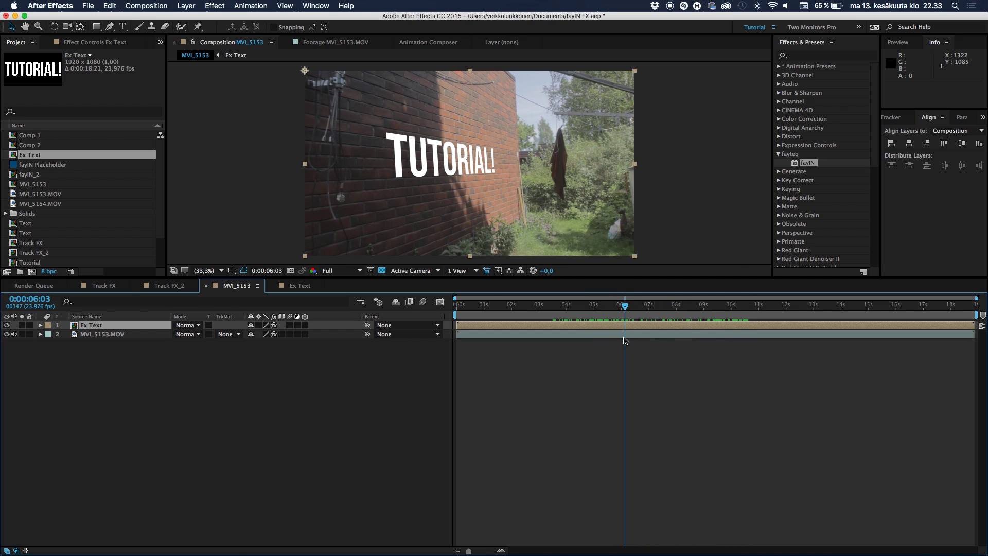
click(305, 326)
Step: Add a Drop Shadow layer style to the Ex Text layer and expand its settings
right_click(120, 326)
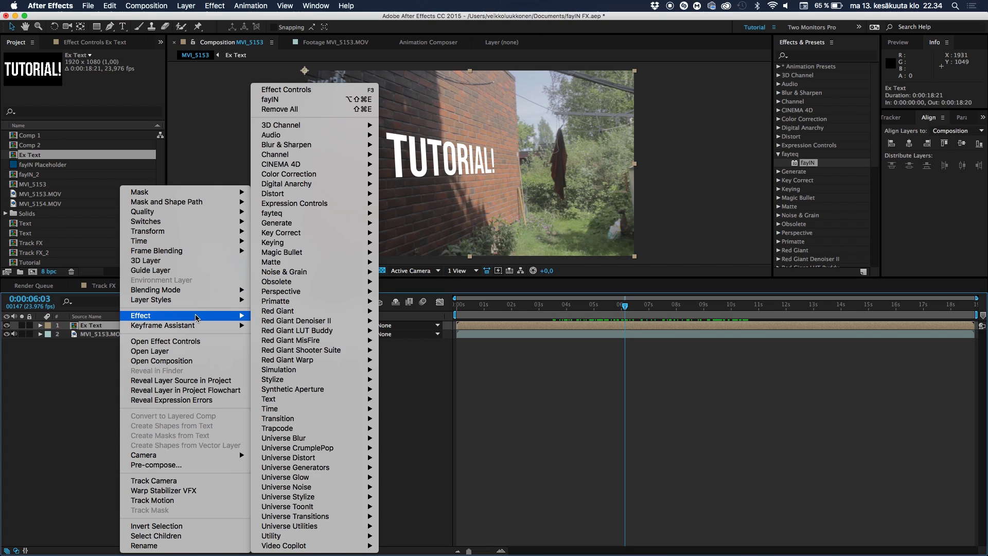
mouse_move(214, 301)
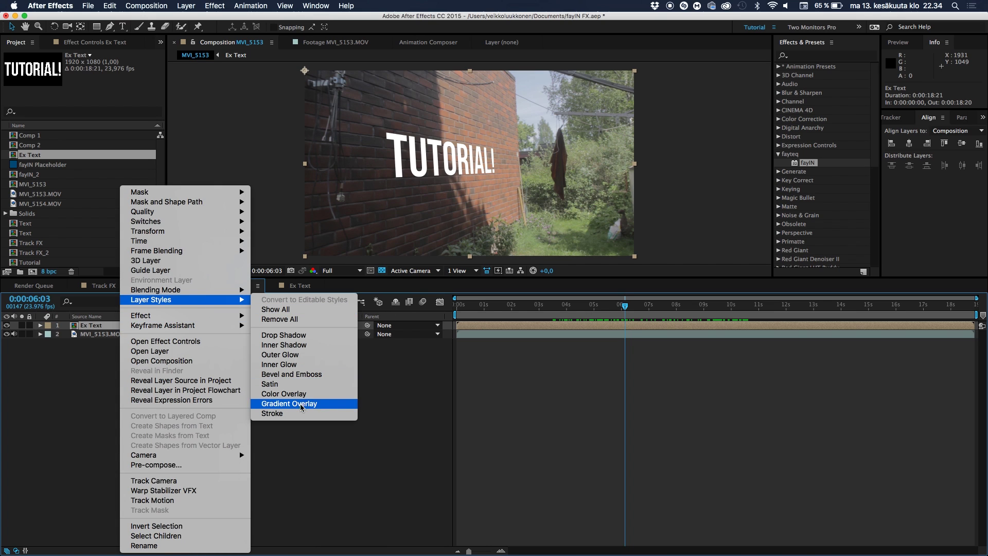
click(328, 340)
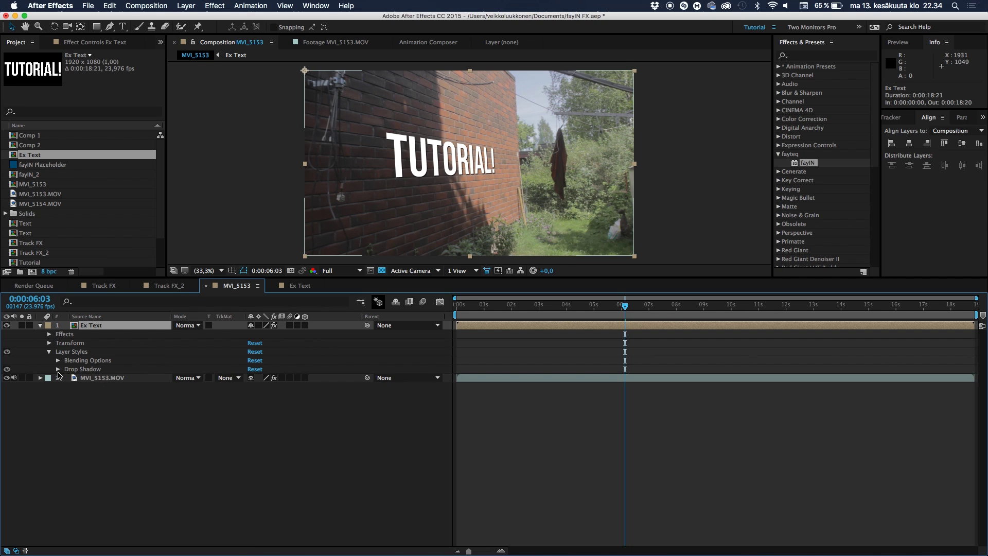
click(58, 369)
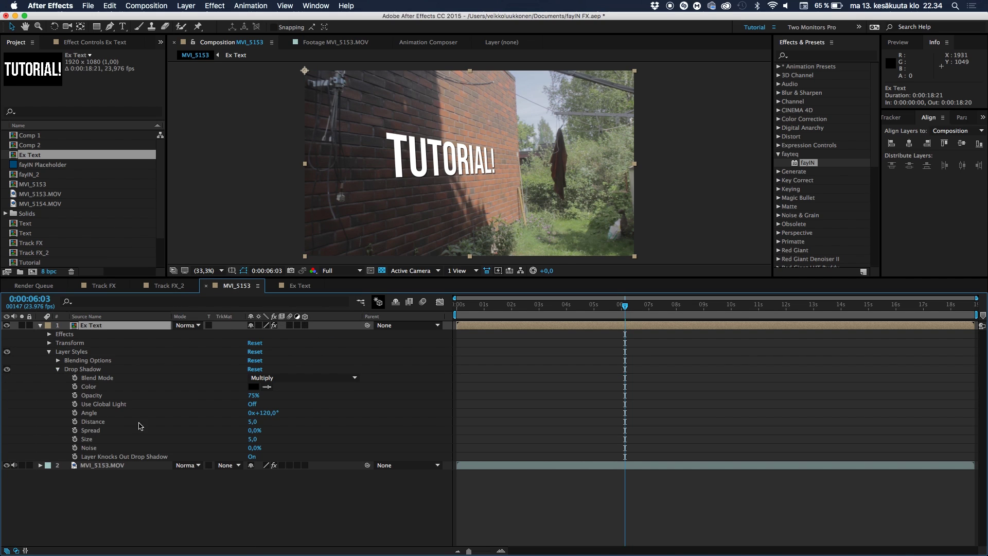
Step: Adjust the drop shadow's distance and opacity values
drag(253, 422, 254, 442)
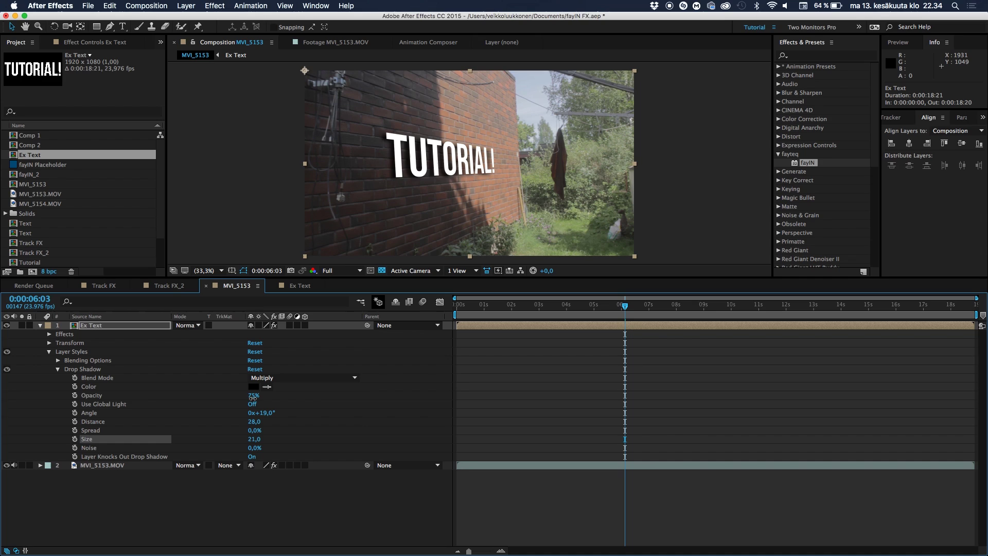
drag(253, 398, 236, 402)
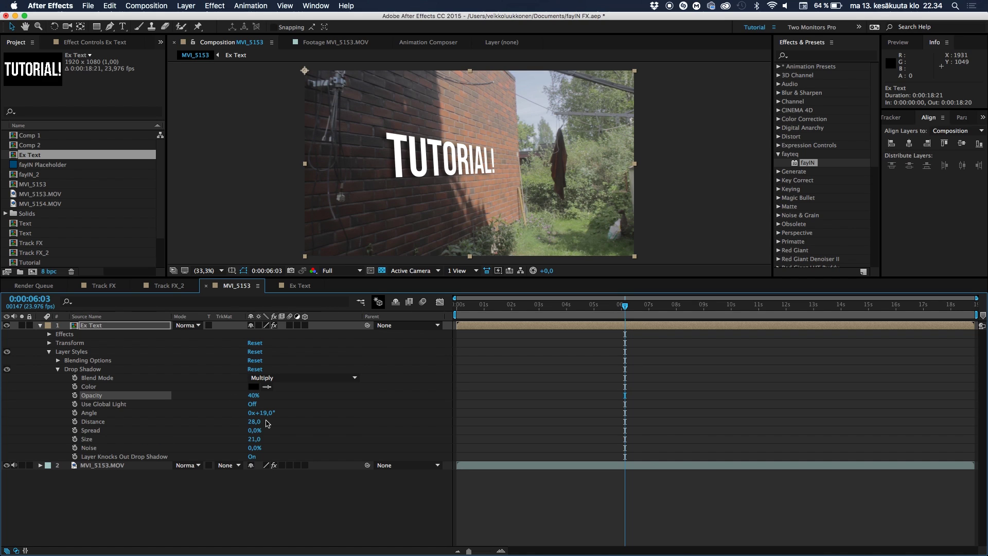
click(252, 396)
key(Return)
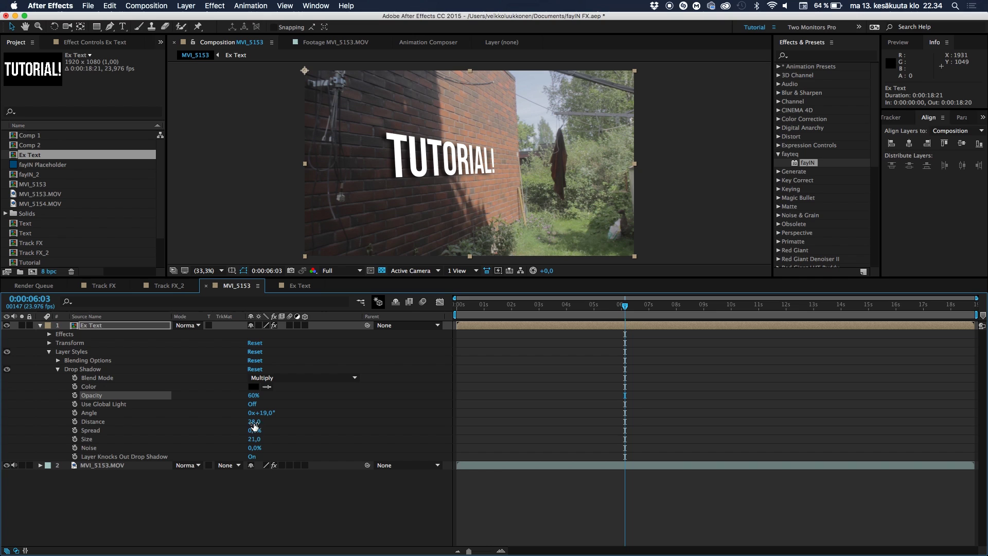
mouse_move(254, 425)
mouse_down()
mouse_move(272, 421)
mouse_move(256, 422)
mouse_up()
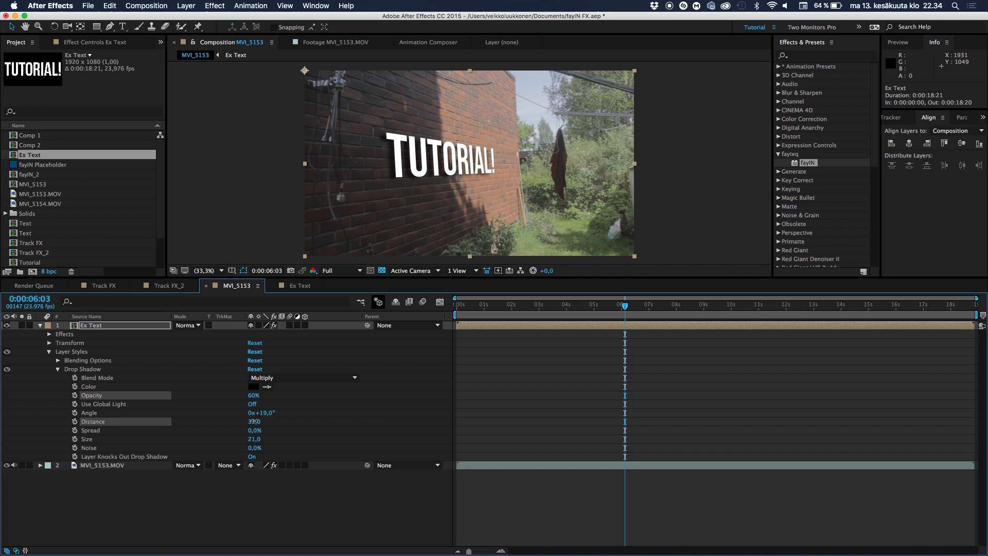
Step: Preview the shot to check the shadow, then lower its opacity to 36%
click(547, 308)
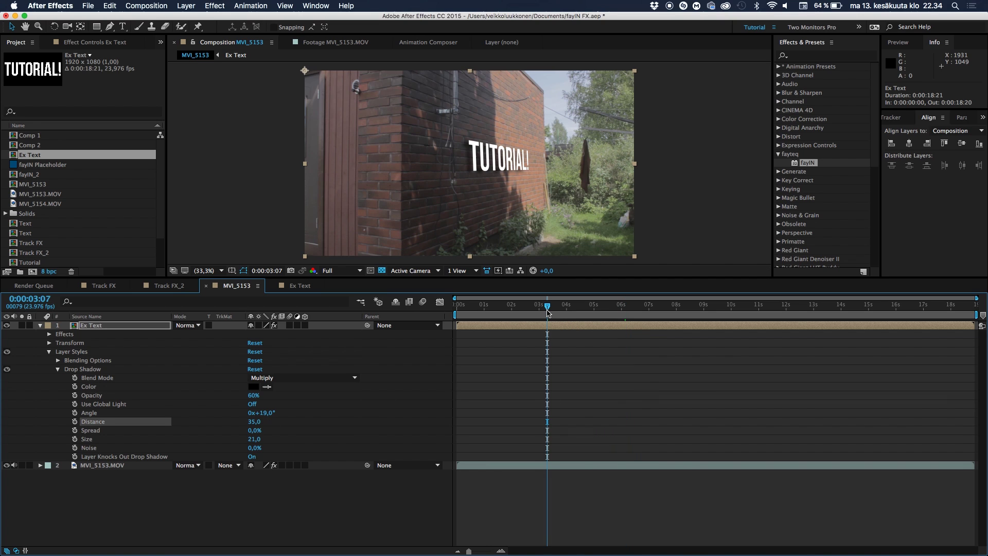
key(space)
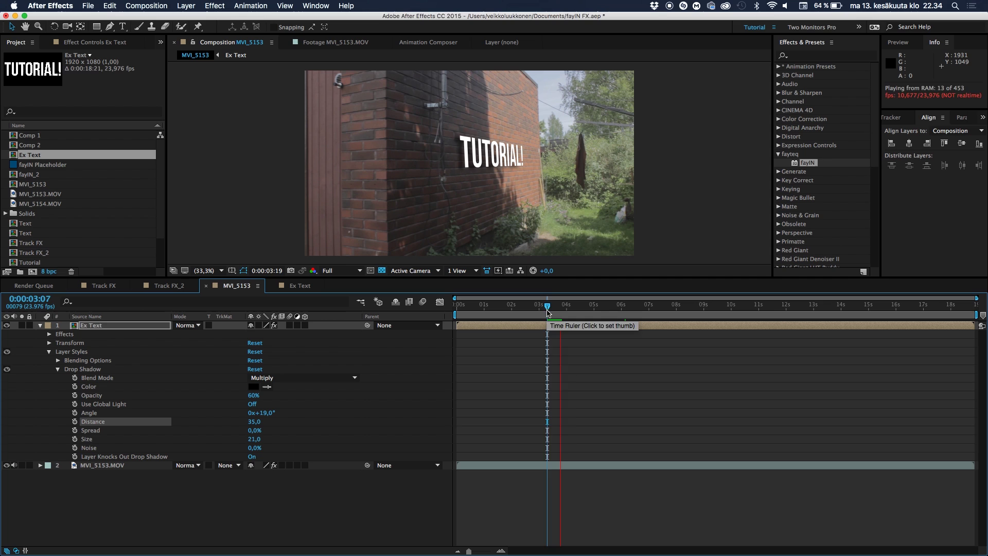
key(space)
drag(560, 308, 713, 357)
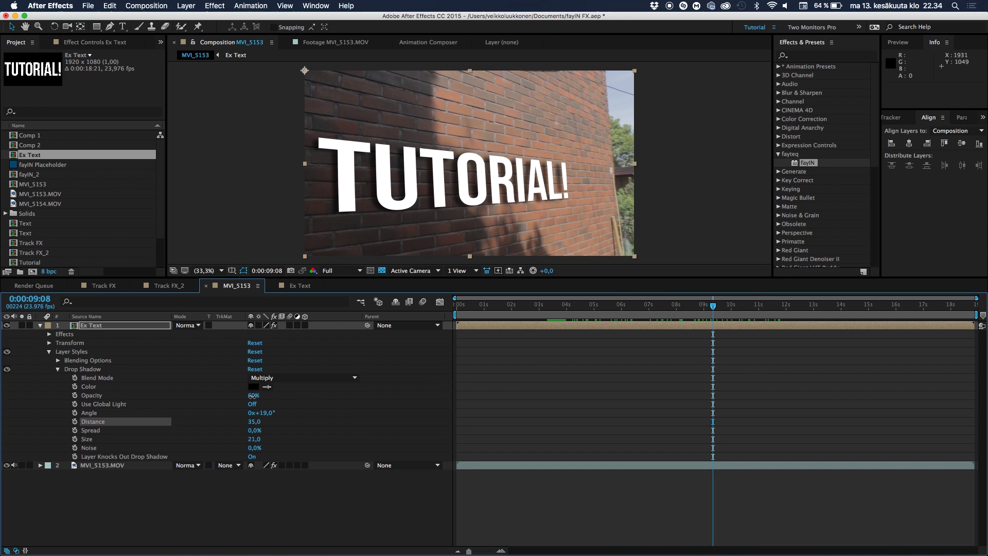
drag(253, 396, 240, 397)
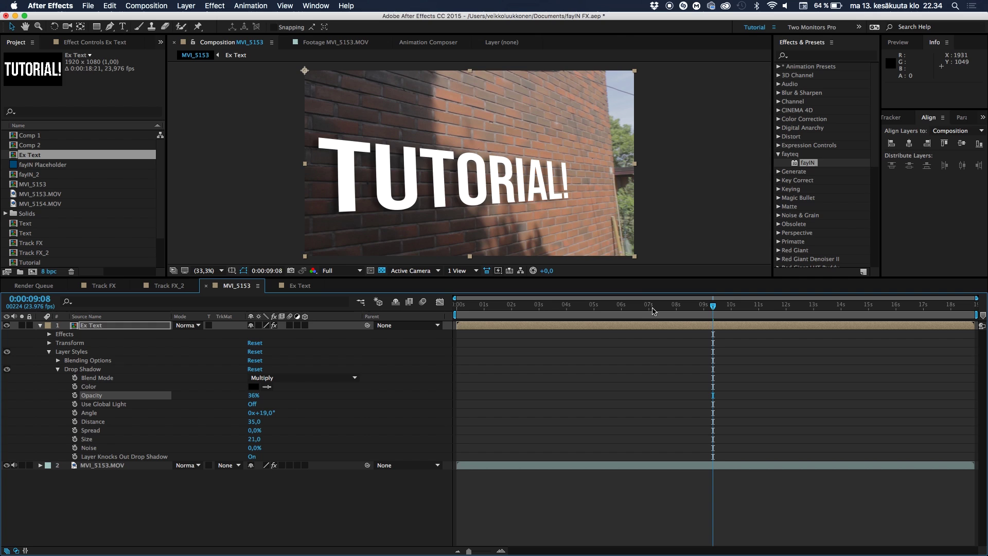
Step: Switch the Ex Text blend mode to Overlay, check it on the wall, then collapse the layer
mouse_move(652, 307)
mouse_down()
mouse_move(601, 306)
mouse_move(670, 305)
mouse_move(650, 306)
mouse_up()
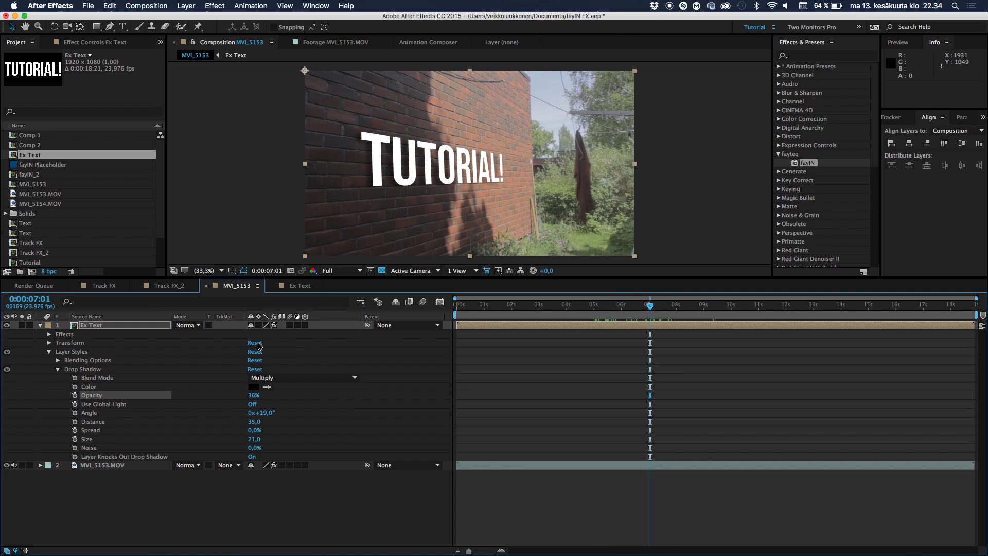
click(189, 325)
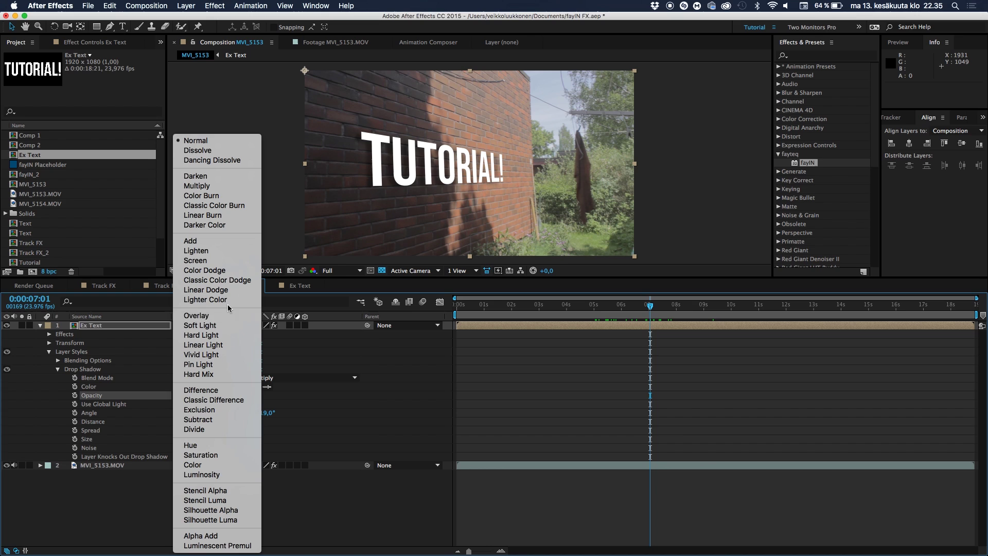
click(220, 315)
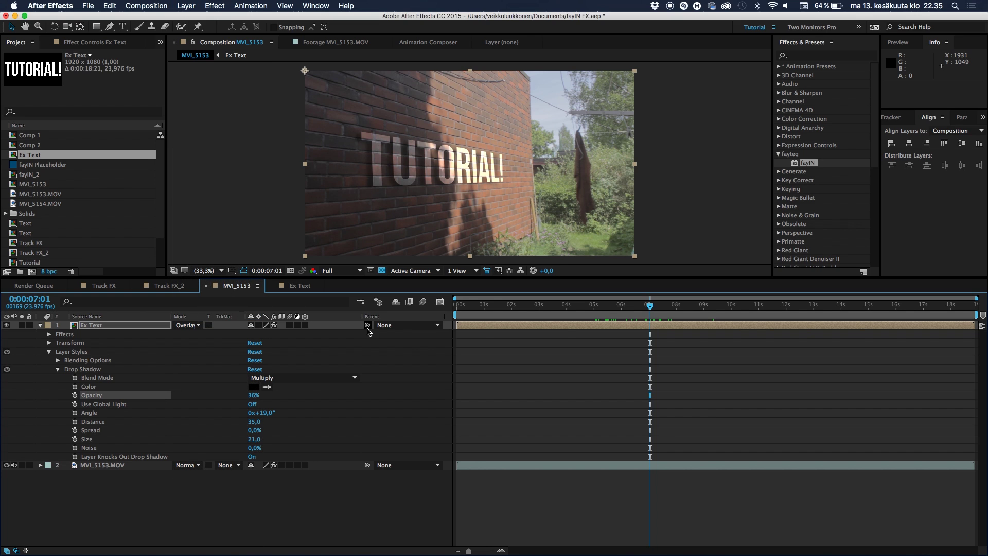
drag(606, 308, 637, 335)
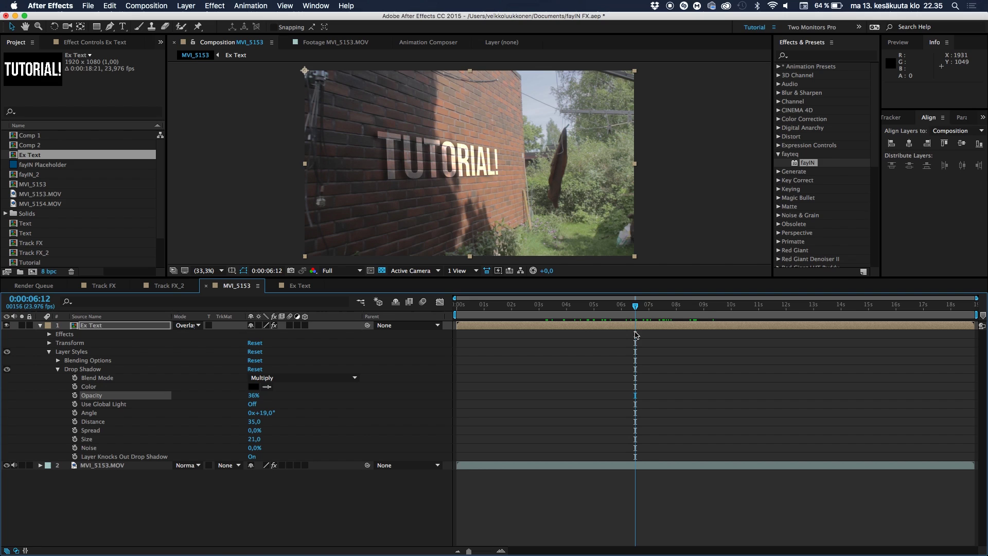
click(40, 325)
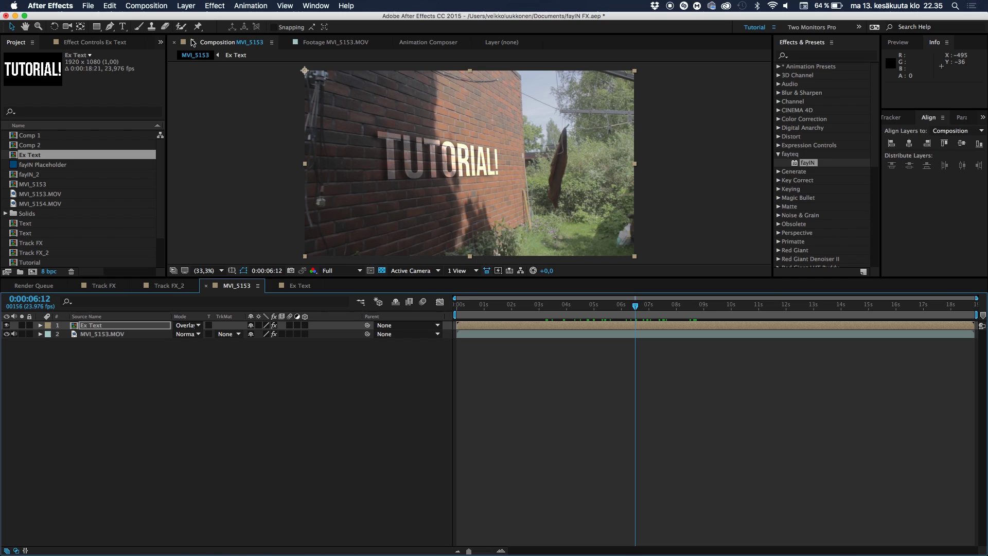
Step: Dock the Ex Text precomp in its own viewer and turn off its transparency grid
click(193, 42)
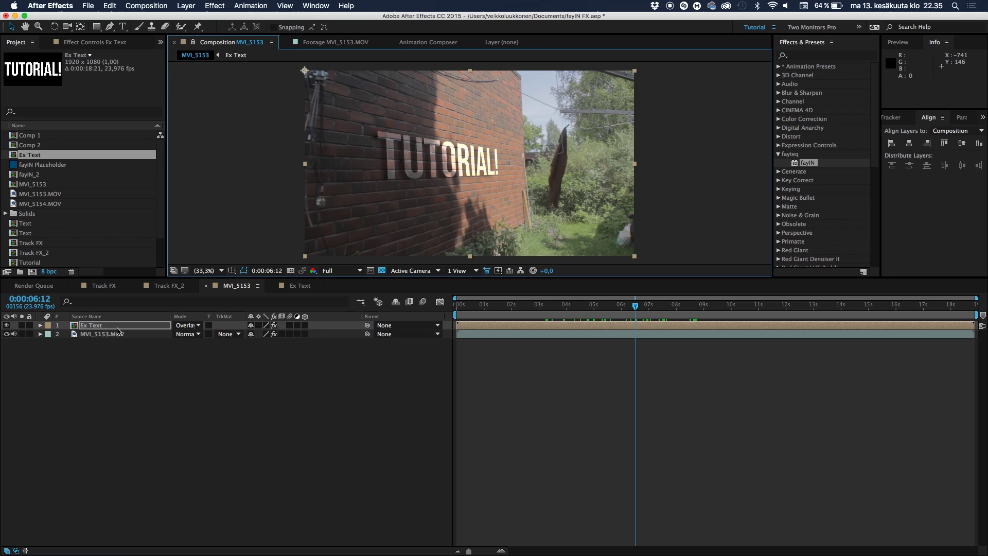
double_click(117, 328)
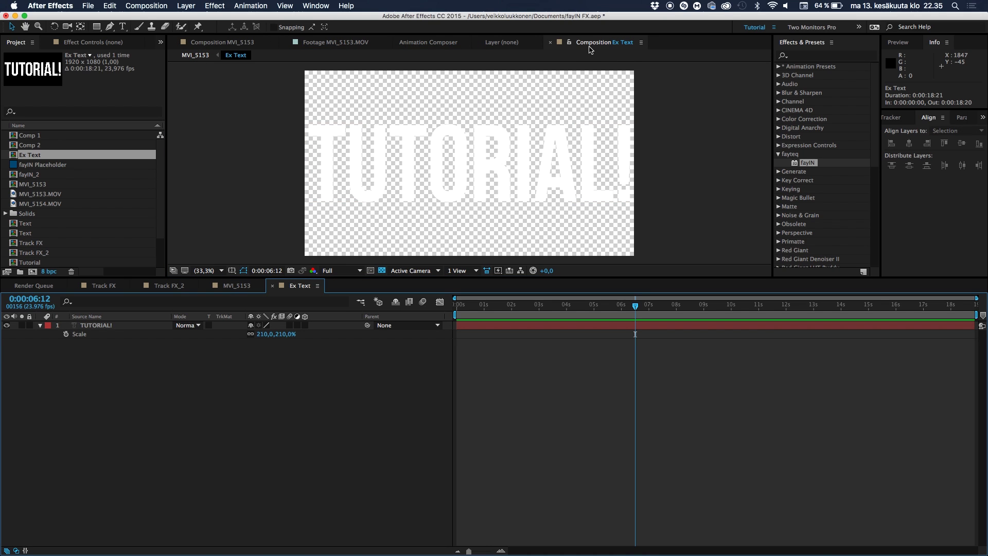
drag(591, 49, 760, 133)
click(233, 44)
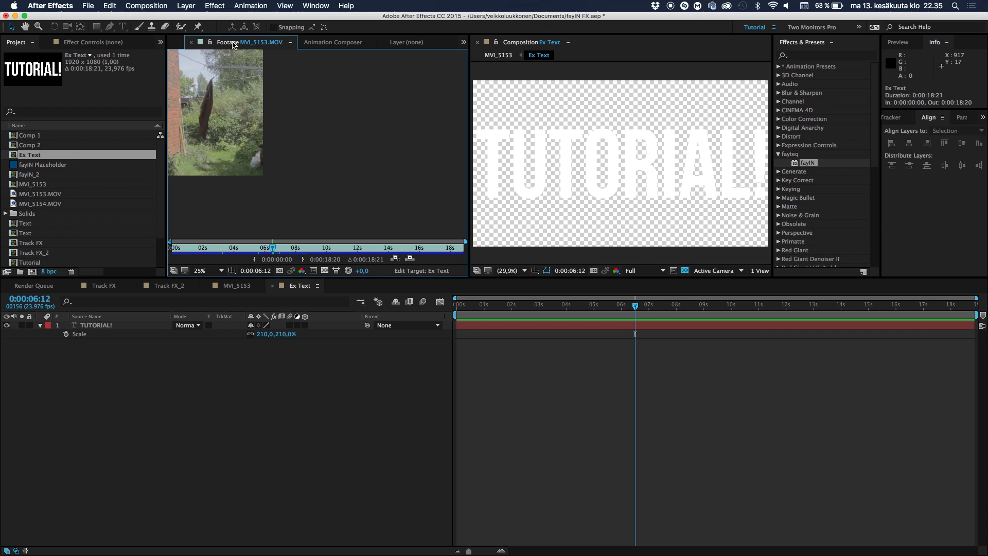
click(173, 50)
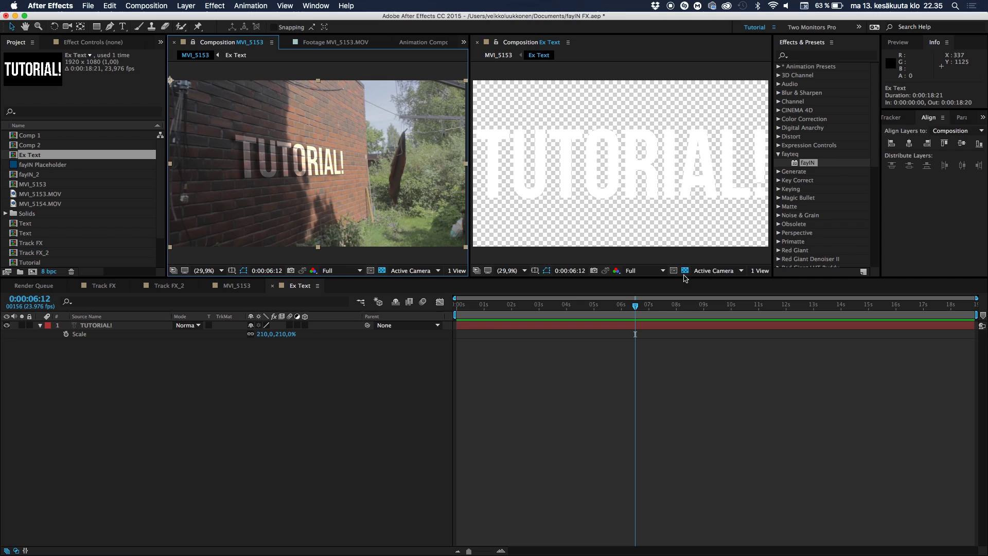
click(685, 271)
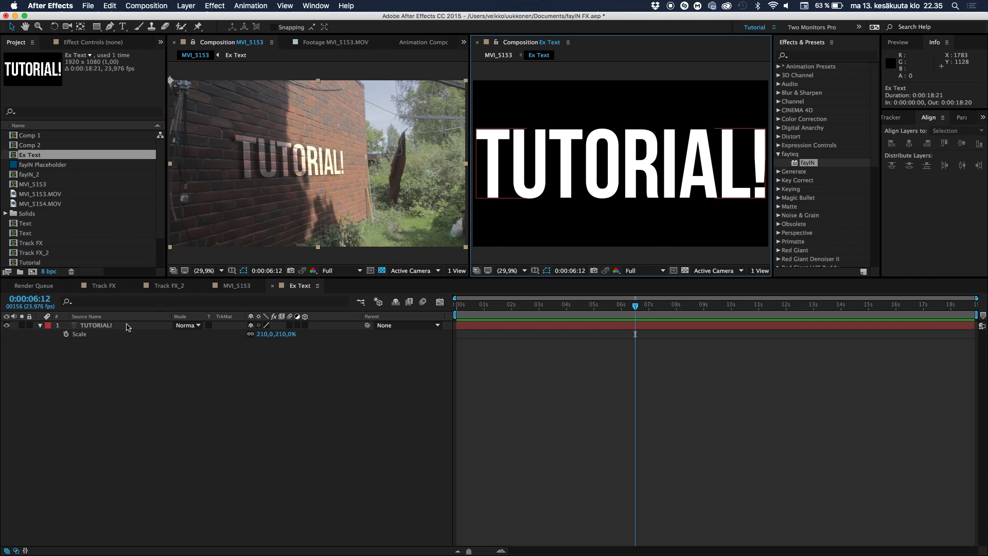
Step: Replace the TUTORIAL! text with 'EST. 2016'
double_click(104, 326)
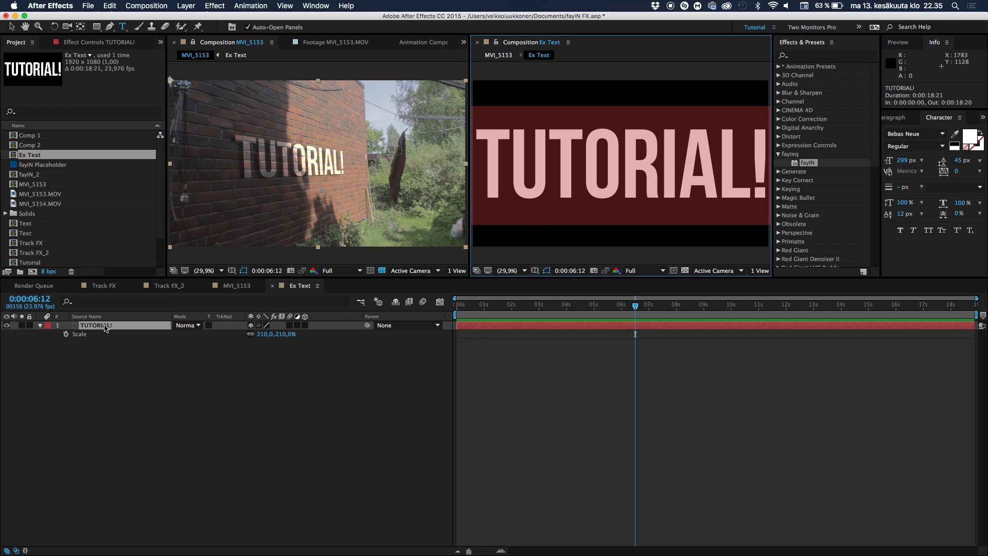
text(EST)
key(Left)
key(Left)
key(Left)
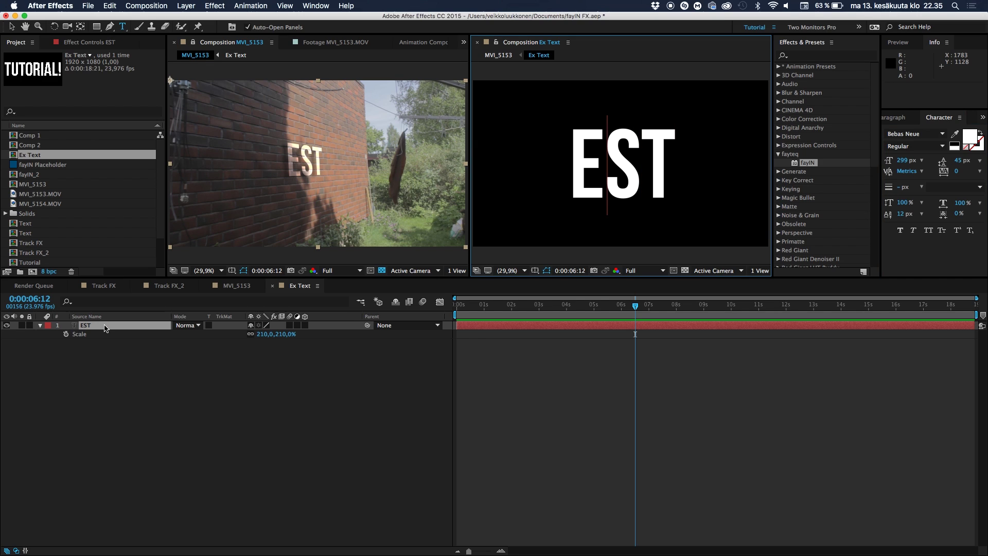
key(Right)
key(Right)
key(Right)
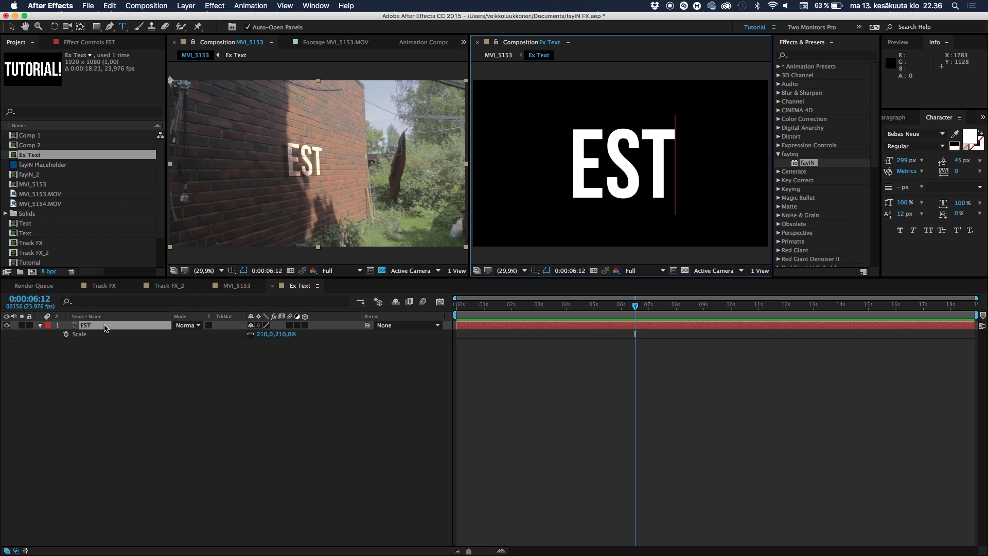
text(. 2016)
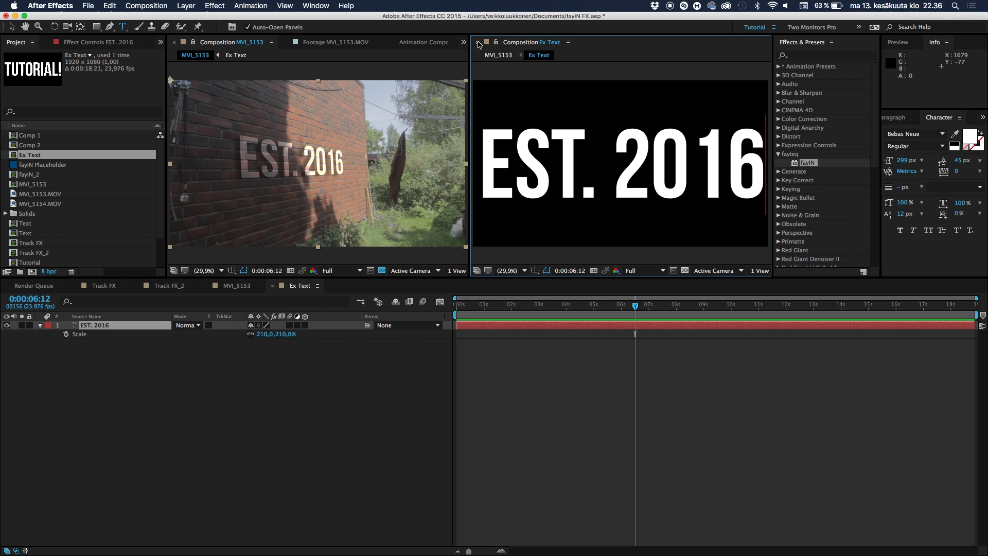
Step: Close the Ex Text viewer, unlock the remaining viewer and scrub the MVI_5153 composition
click(478, 43)
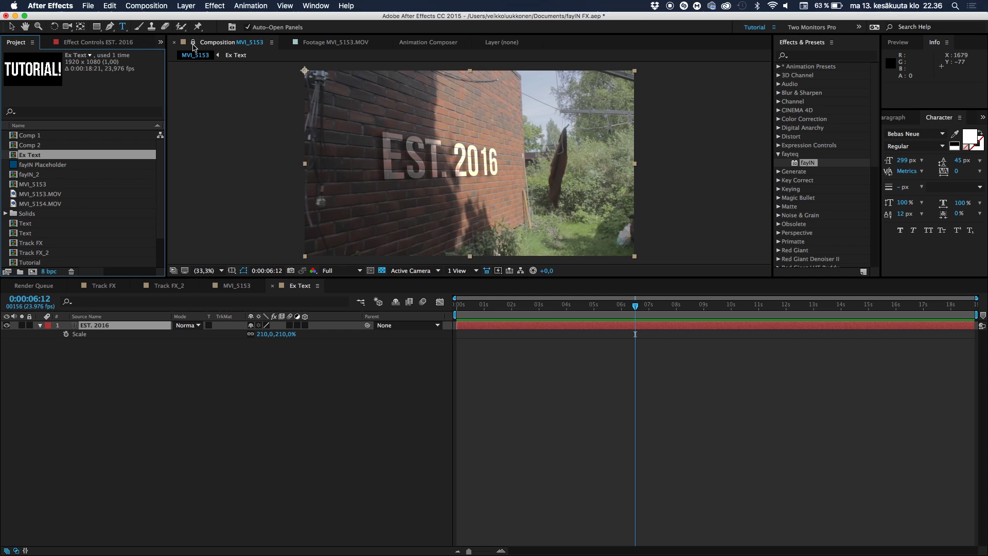
click(193, 44)
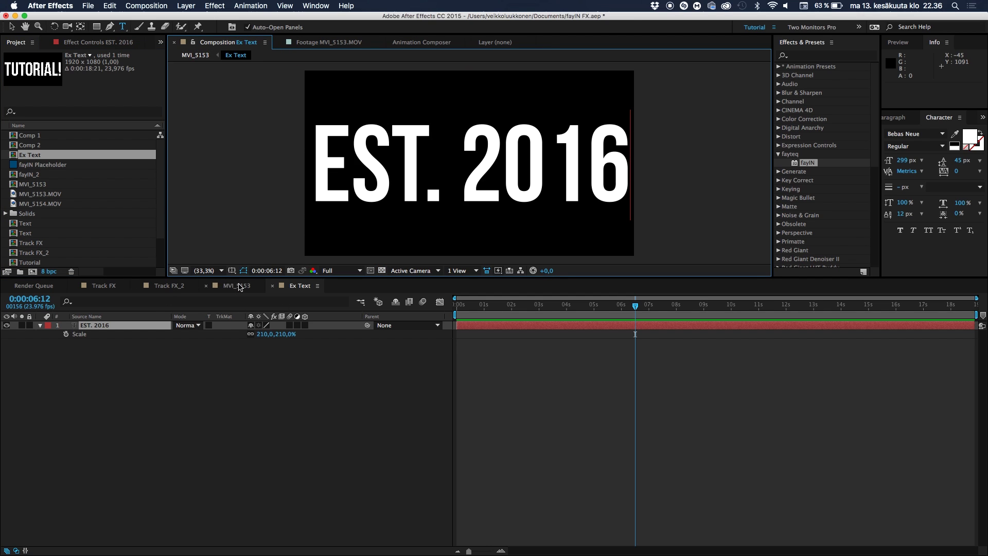
click(238, 286)
drag(635, 306, 661, 368)
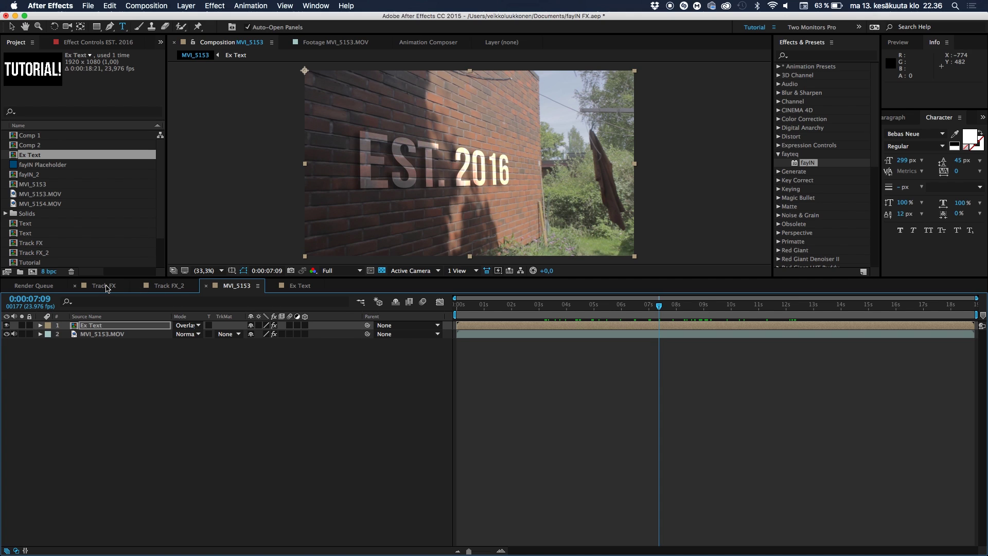
Step: Preview the Track FX example from about 4 seconds, then switch to Track FX_2
click(105, 287)
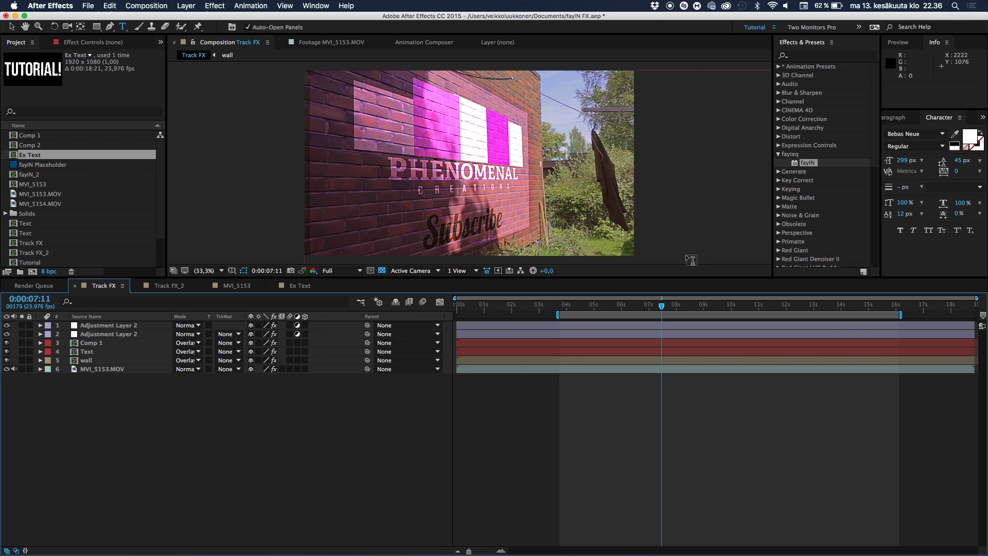
drag(596, 309, 568, 309)
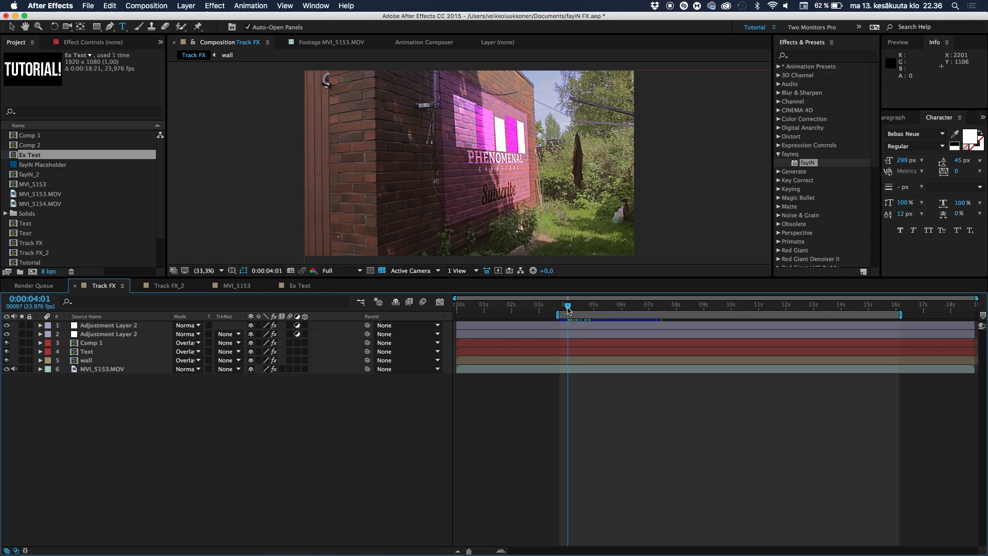
key(space)
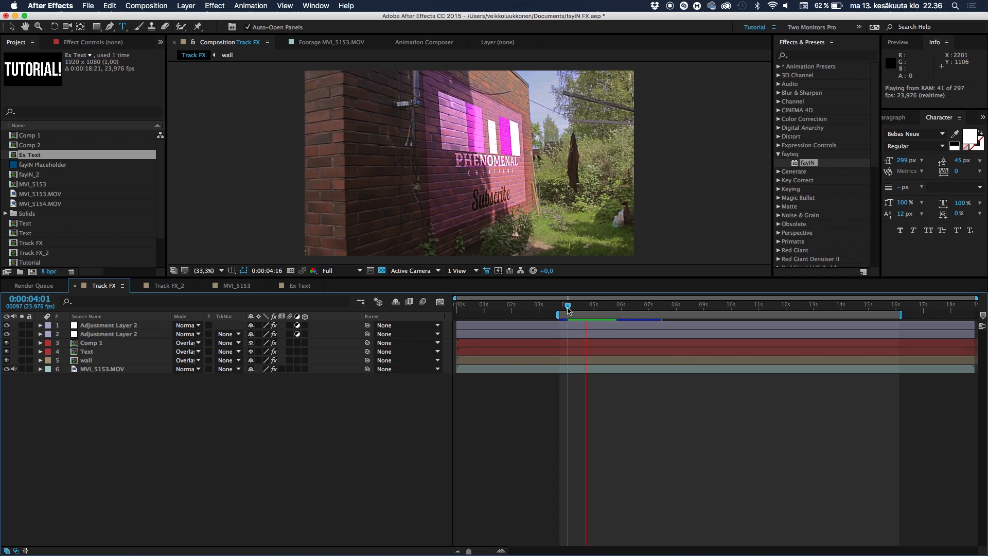
key(space)
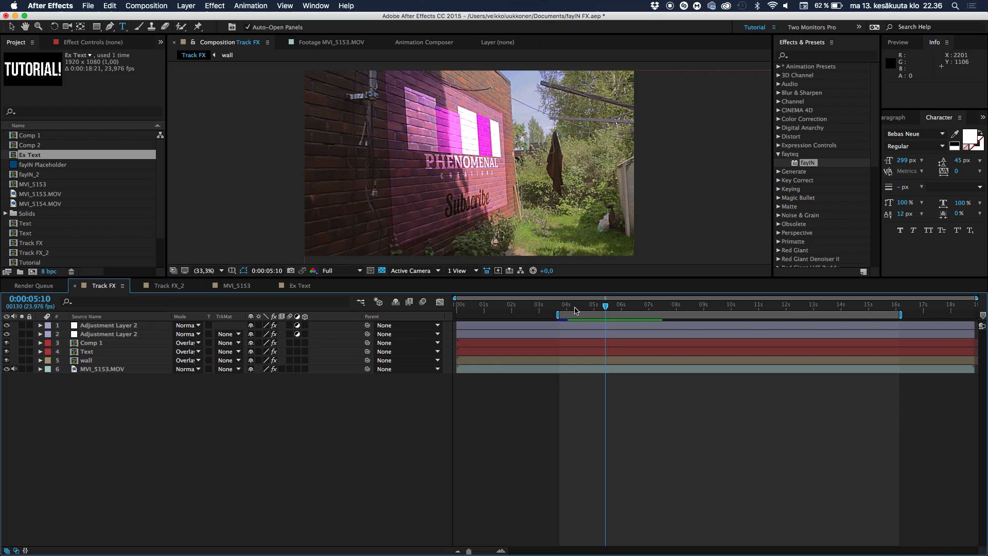
click(573, 309)
key(space)
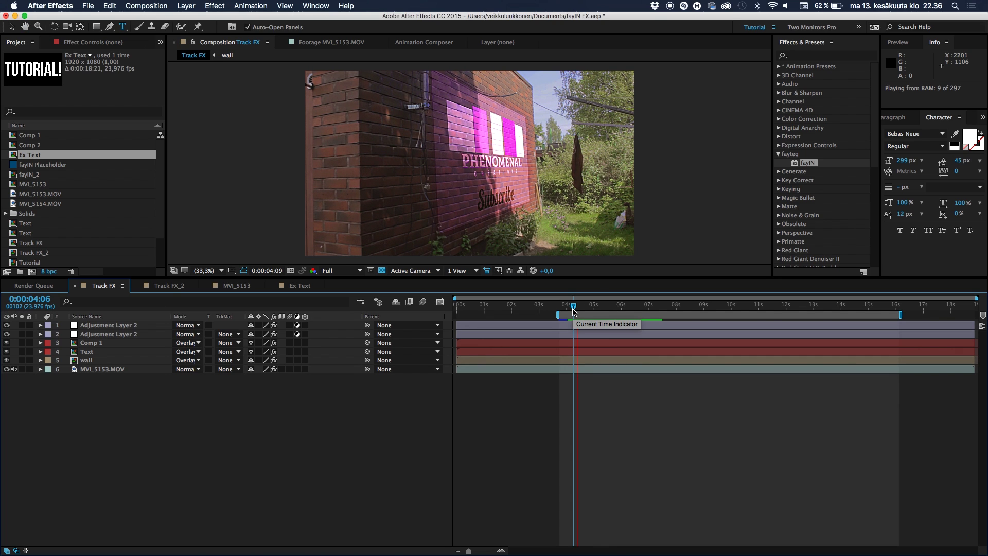
key(space)
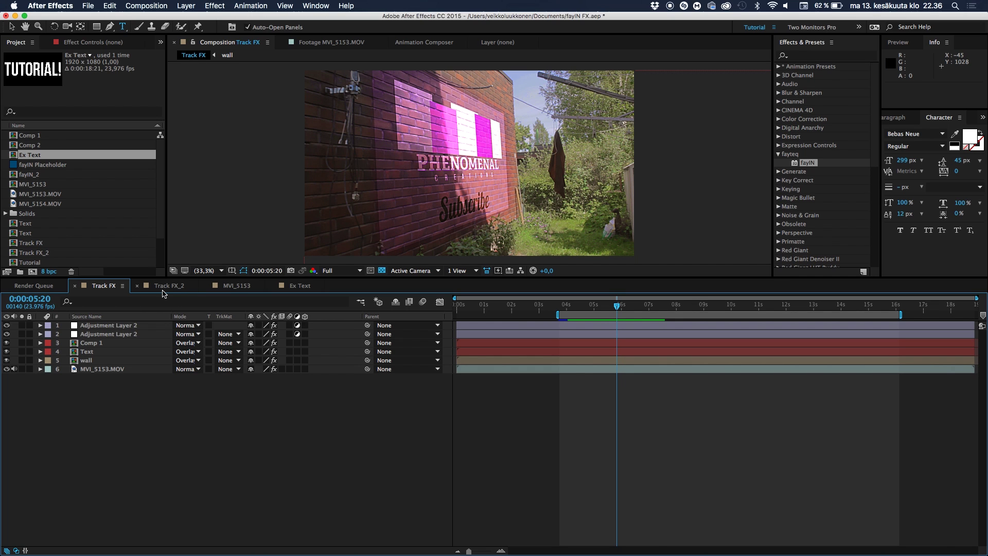
click(164, 287)
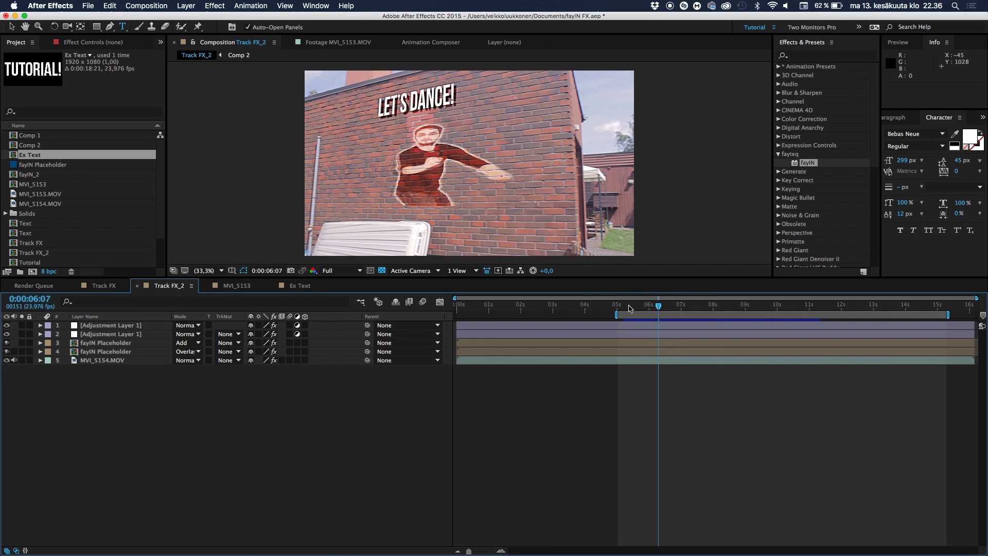
Step: Preview the LET'S DANCE! Track FX_2 shot from about five seconds in
click(629, 307)
key(space)
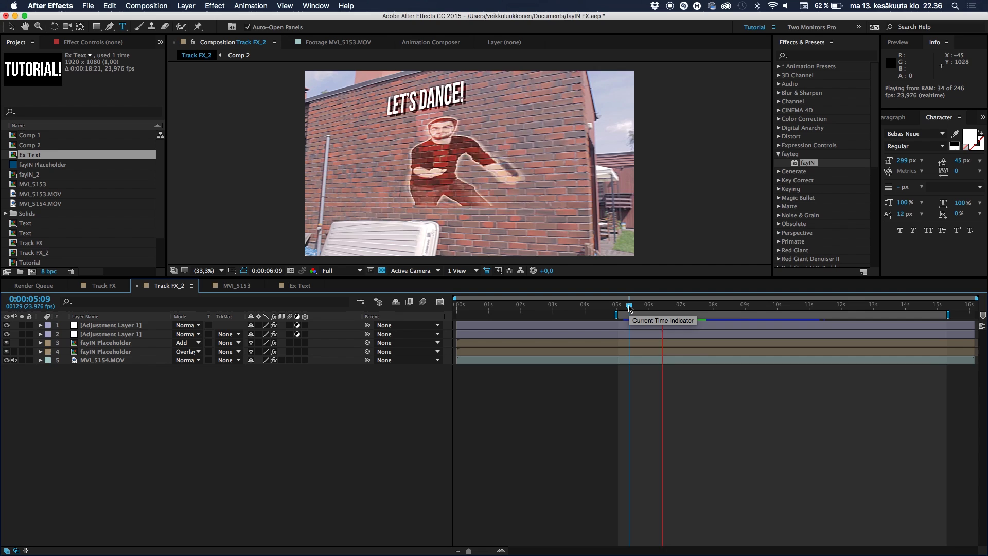
key(space)
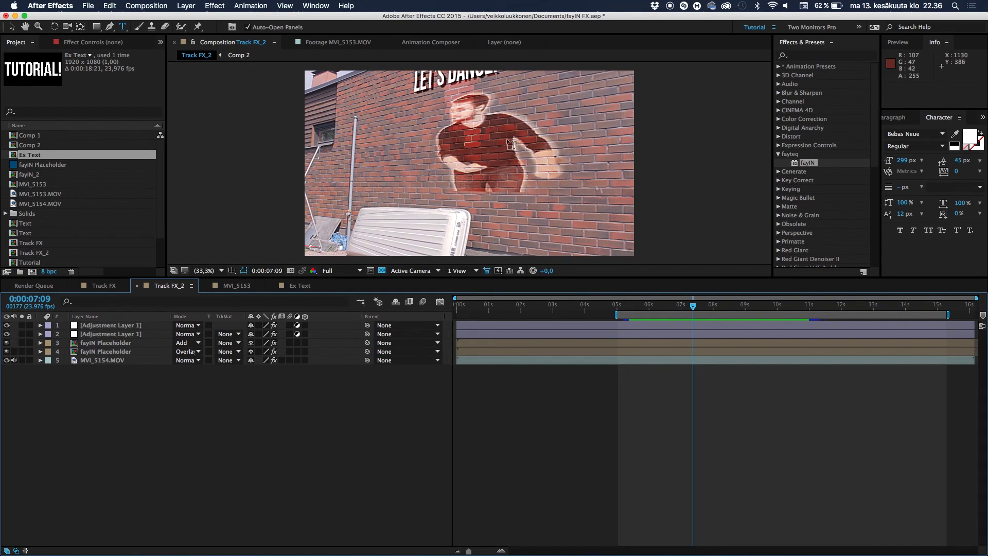
key(space)
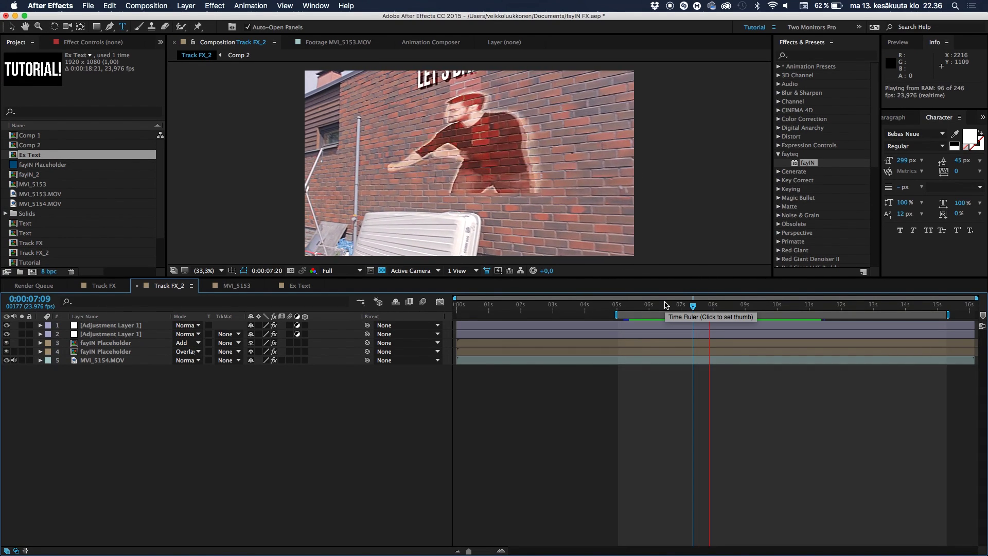
key(space)
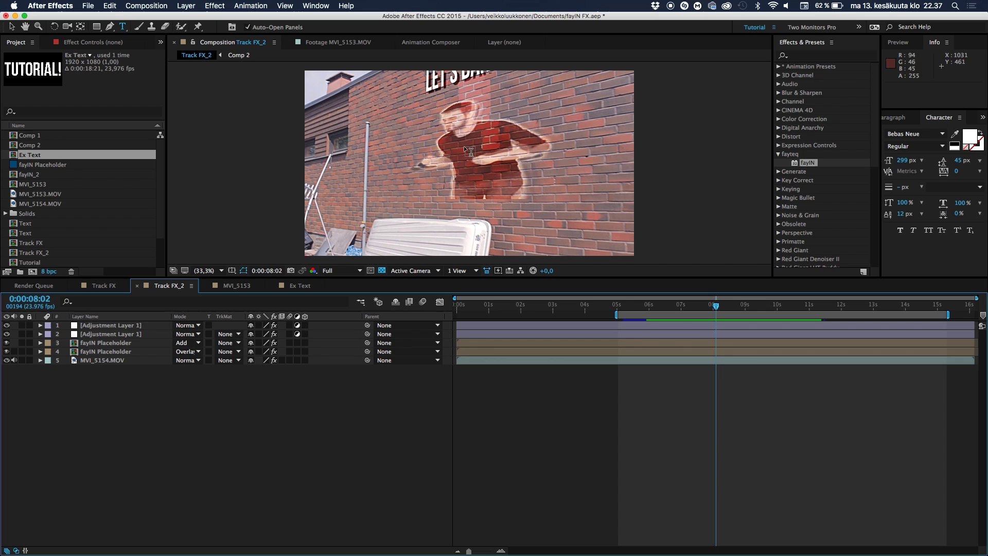
Step: Return to MVI_5153, scrub back to an earlier frame and pick the Selection tool (V)
click(296, 289)
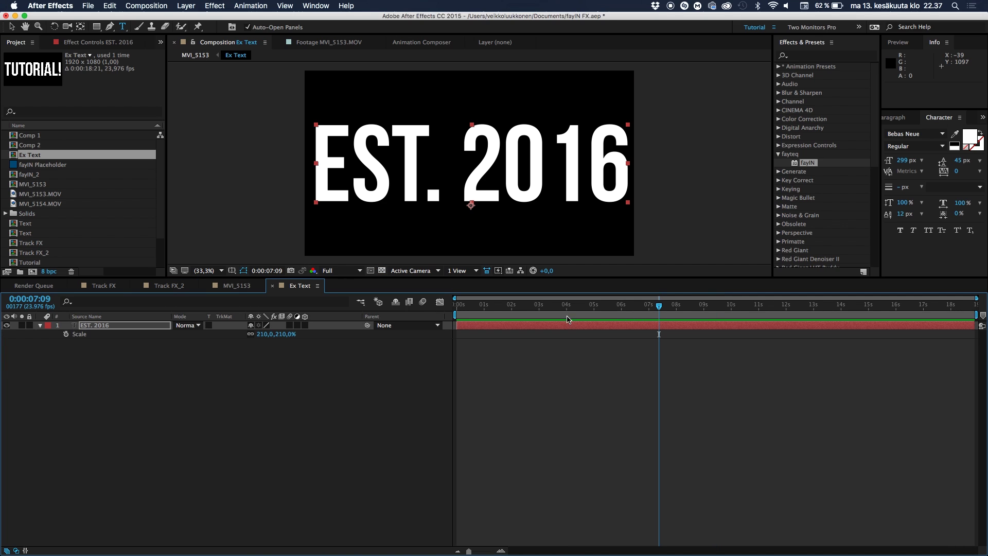
click(240, 286)
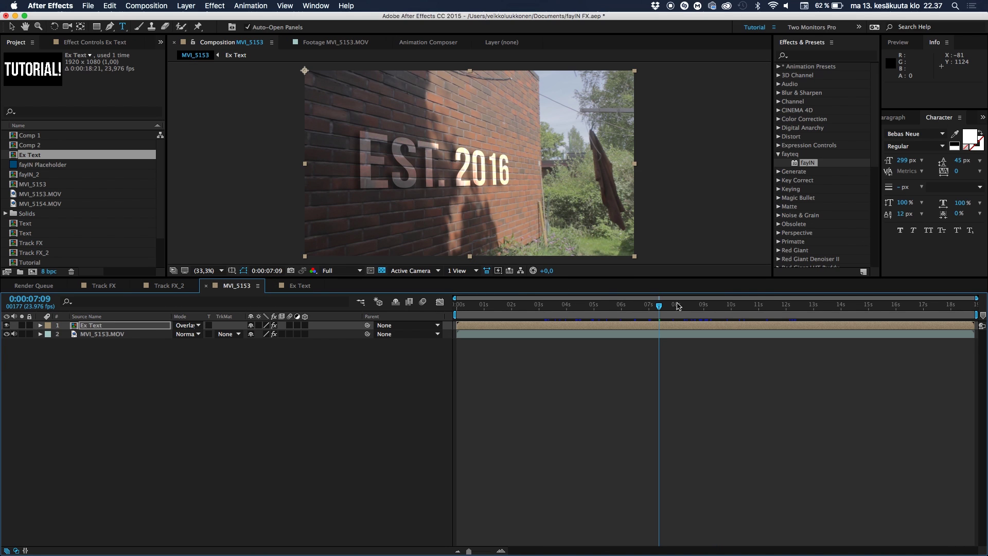
drag(659, 307, 609, 314)
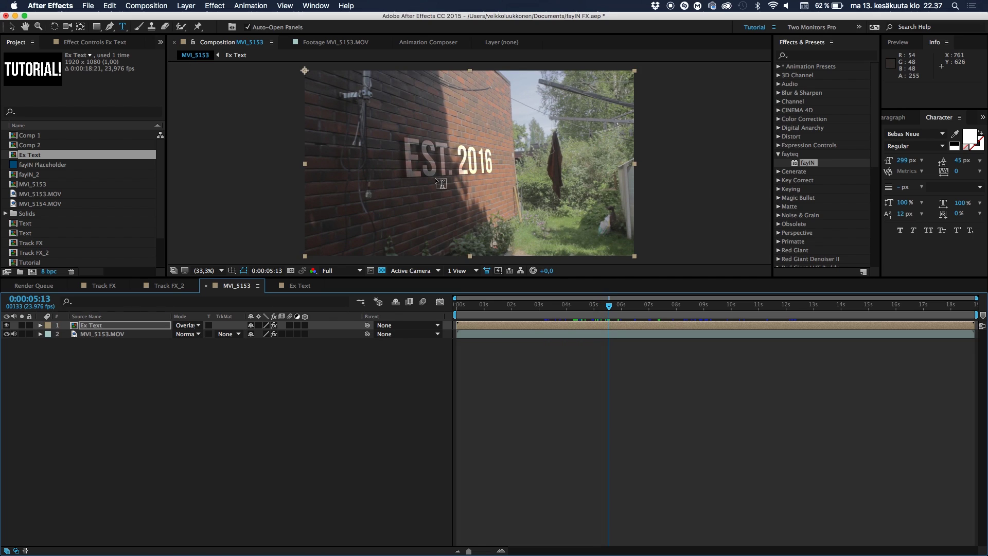
key(v)
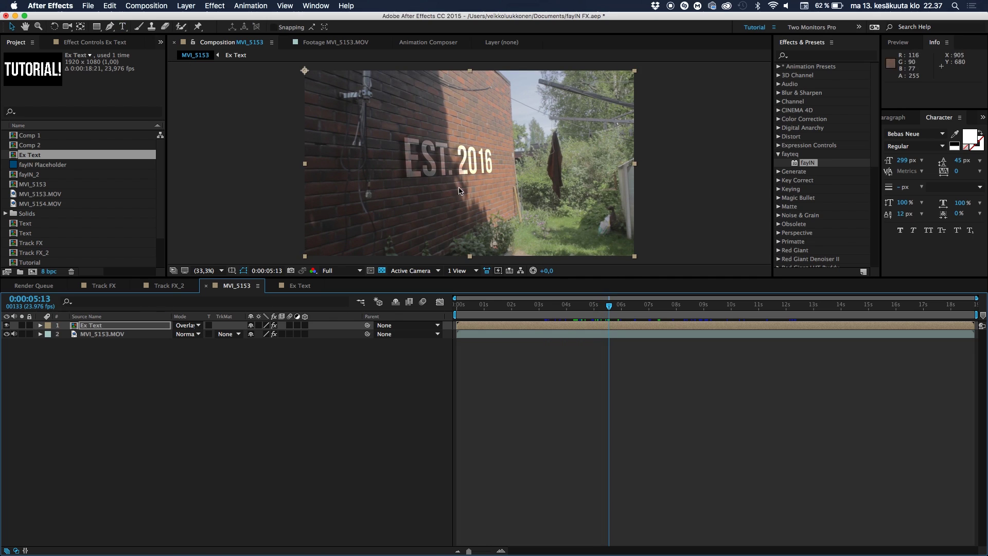